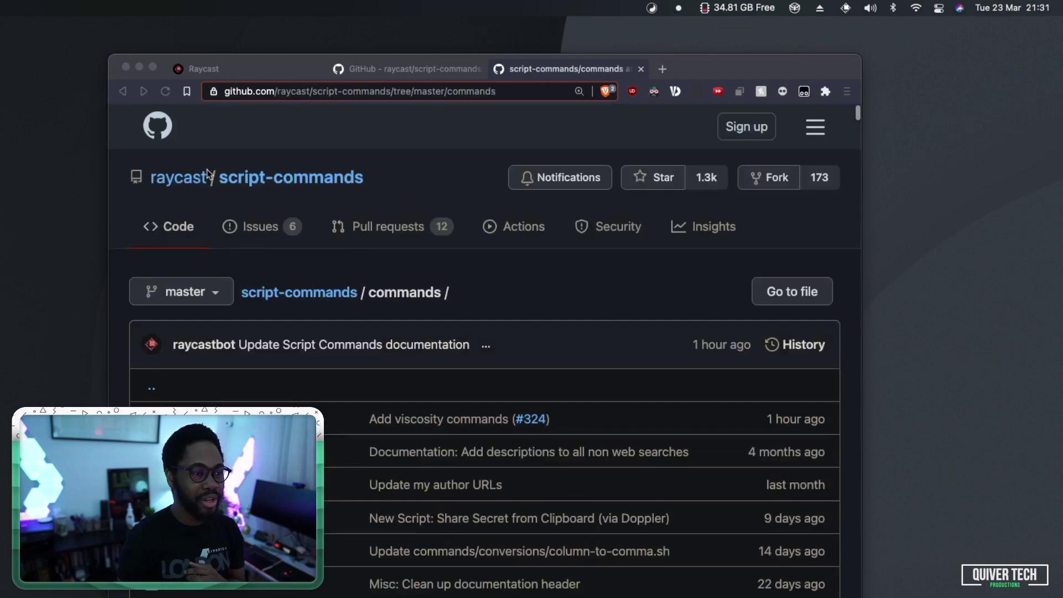
- Switch to the raycast.com tab and scroll down to its v1.10.0 download section
click(221, 70)
scroll(338, 248, up, 10)
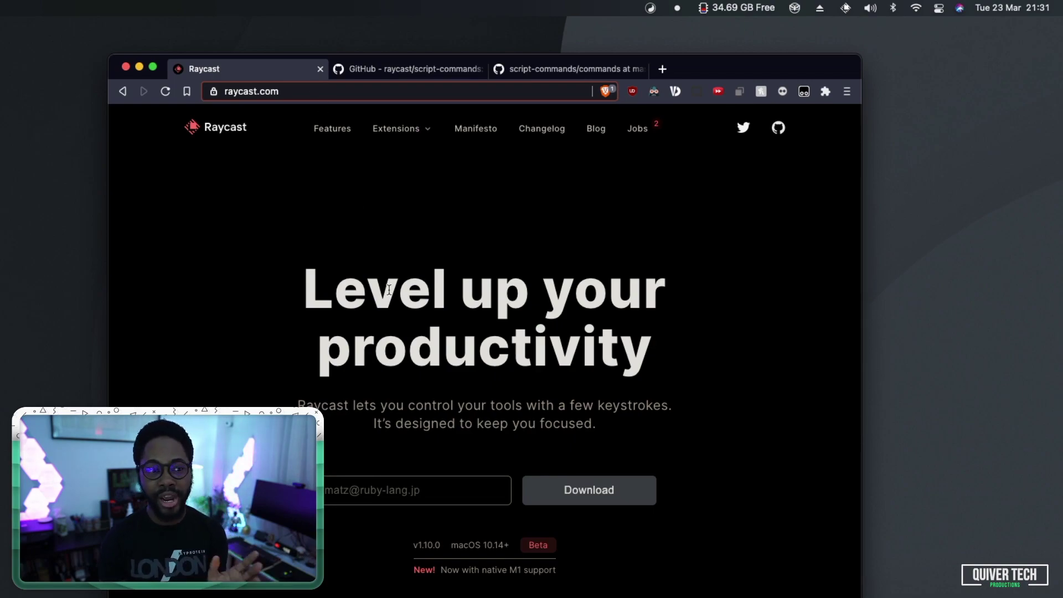
scroll(454, 309, down, 3)
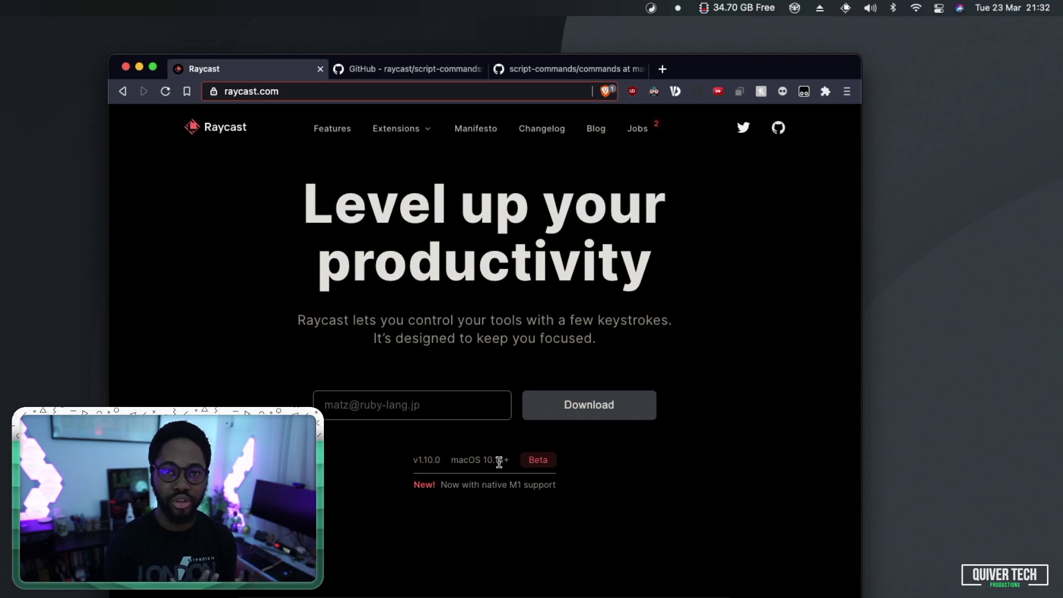
scroll(498, 464, down, 6)
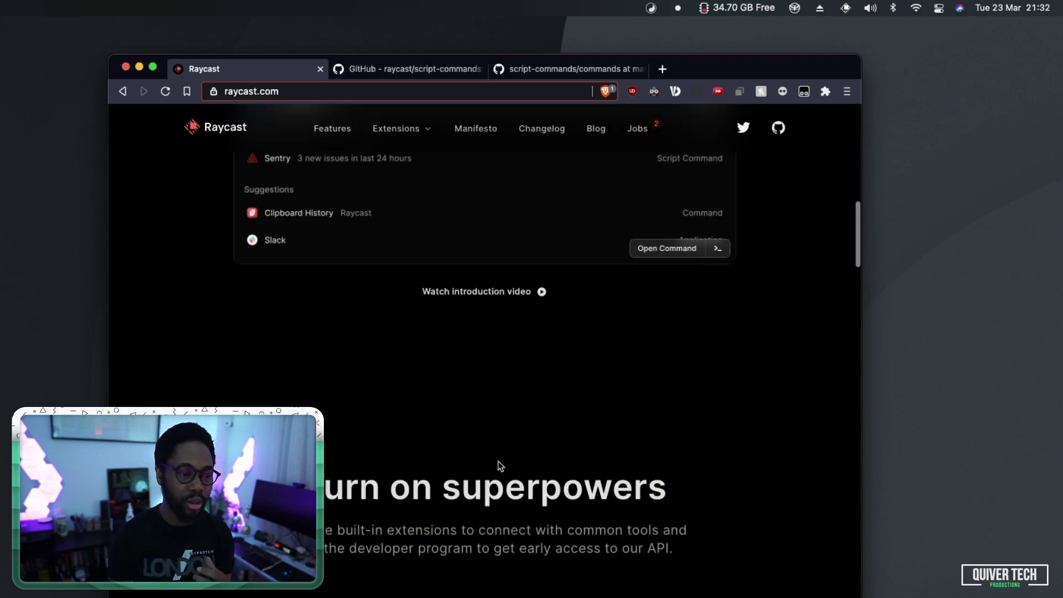
scroll(499, 465, up, 1)
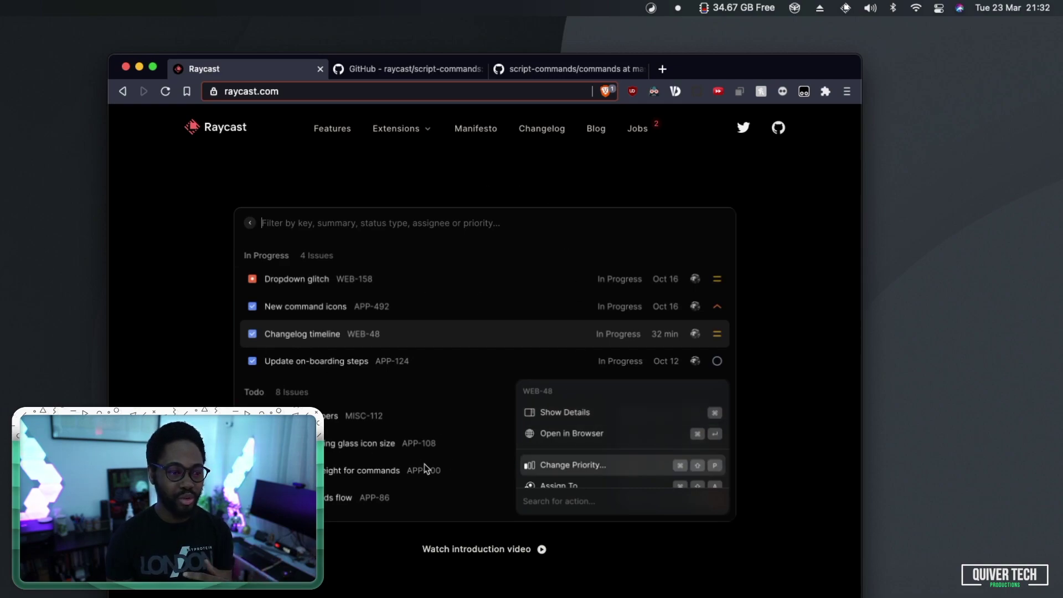
scroll(465, 446, down, 1)
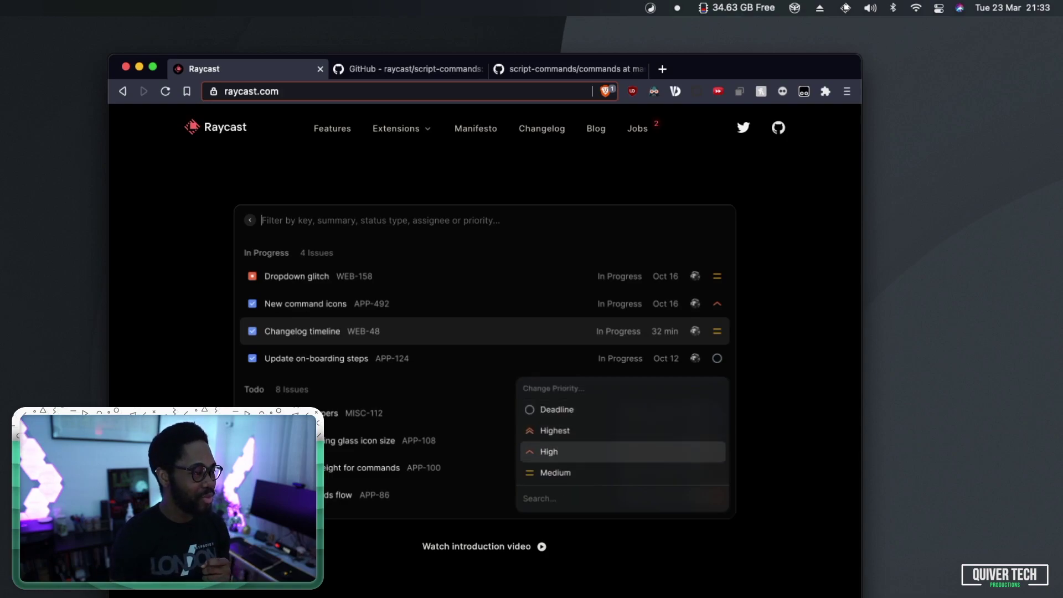
scroll(727, 110, up, 10)
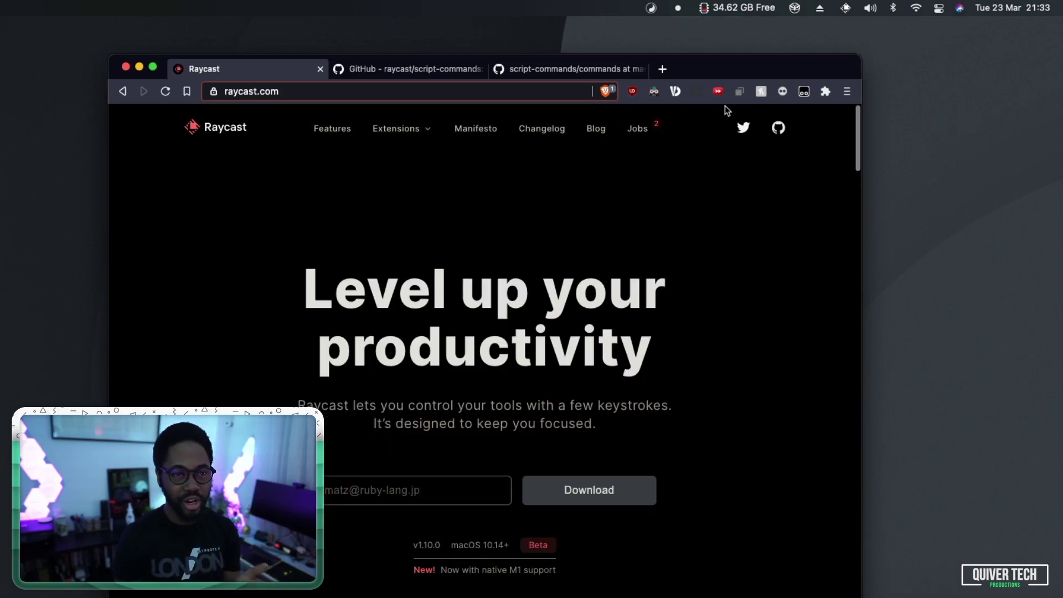
- Open the Raycast search launcher from the Raycast menu-bar icon
click(846, 8)
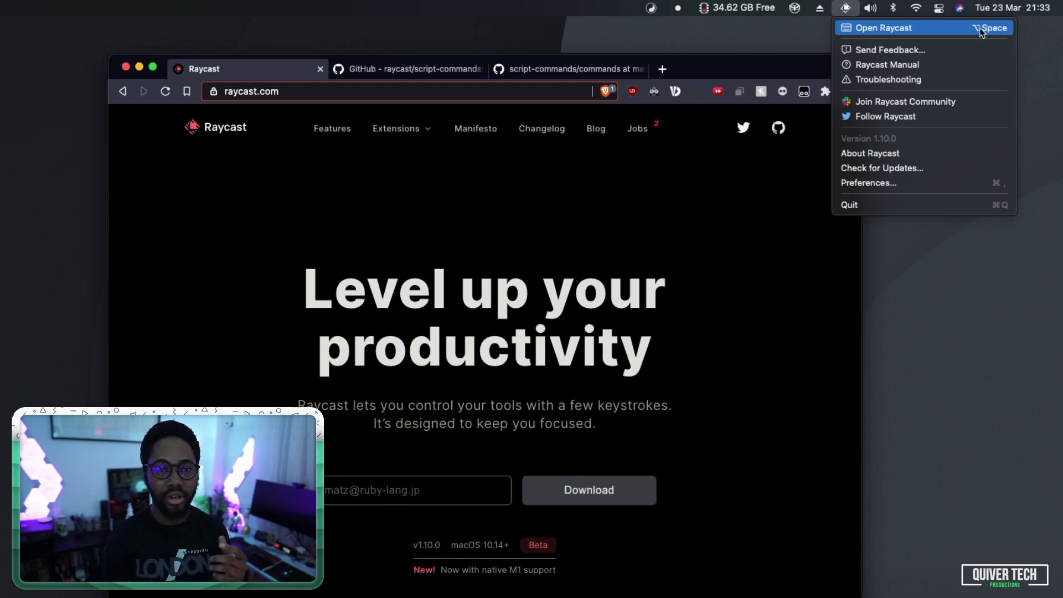
click(879, 28)
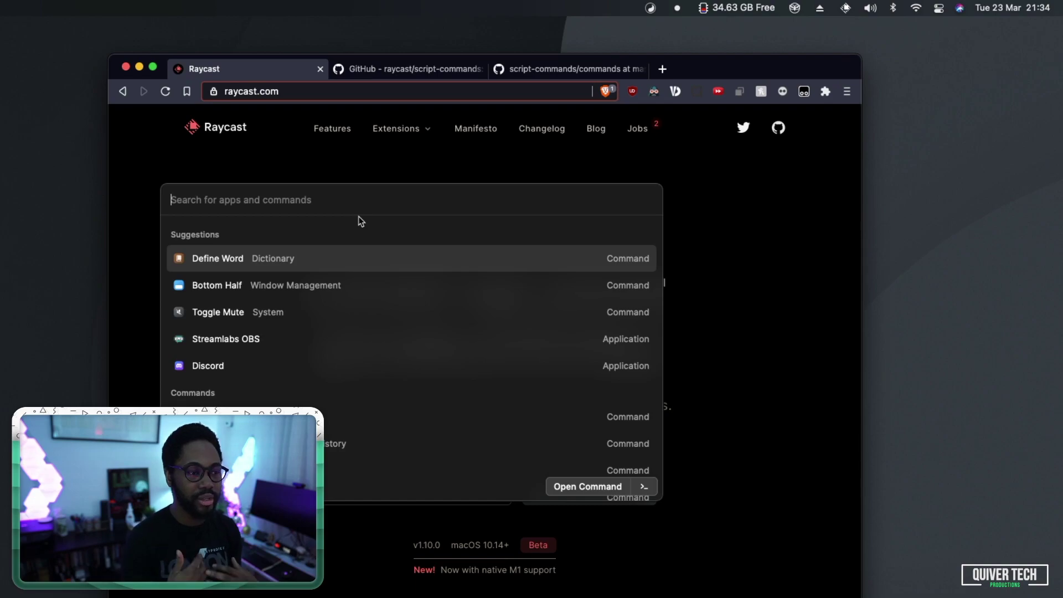
- Search 'calendar', then run My Schedule by searching 'sche', and clear the search
text(calena)
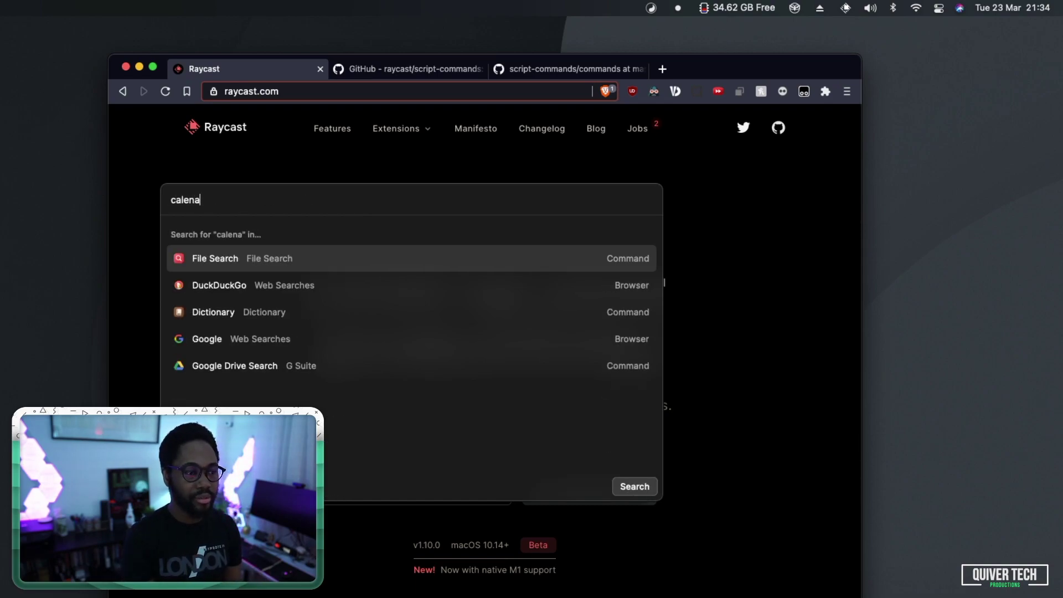
key(BackSpace)
key(BackSpace)
text(ndar)
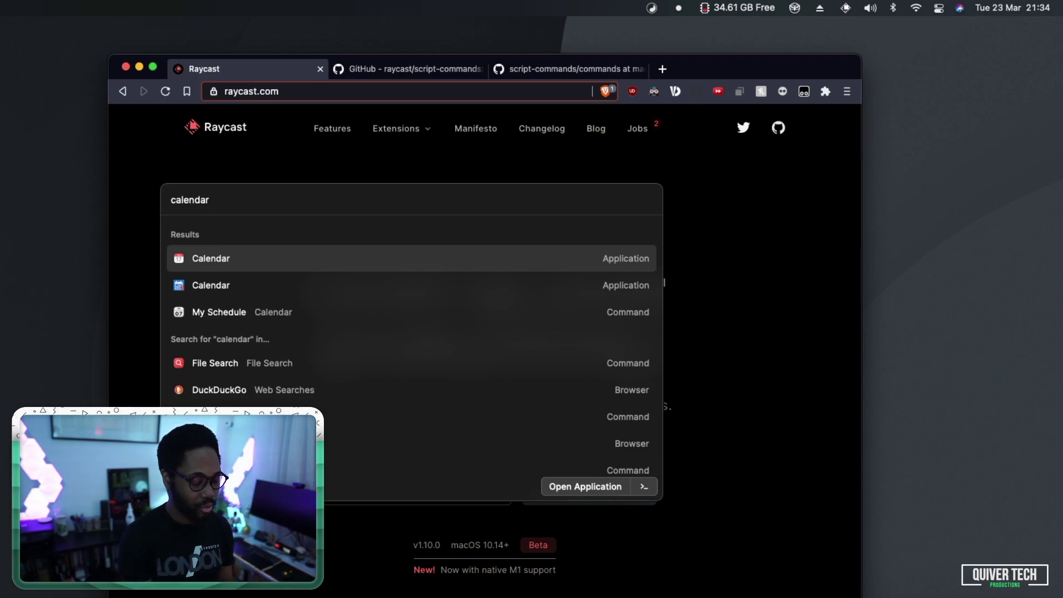
key(BackSpace)
key(BackSpace)
key(BackSpace)
key(BackSpace)
key(BackSpace)
key(BackSpace)
key(BackSpace)
key(BackSpace)
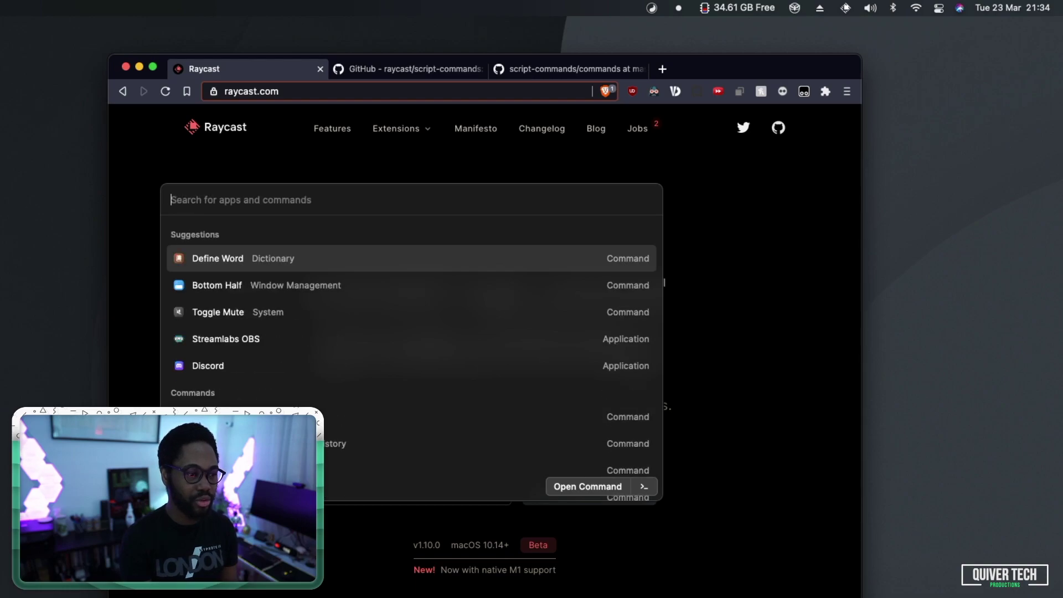
text(sche)
key(Return)
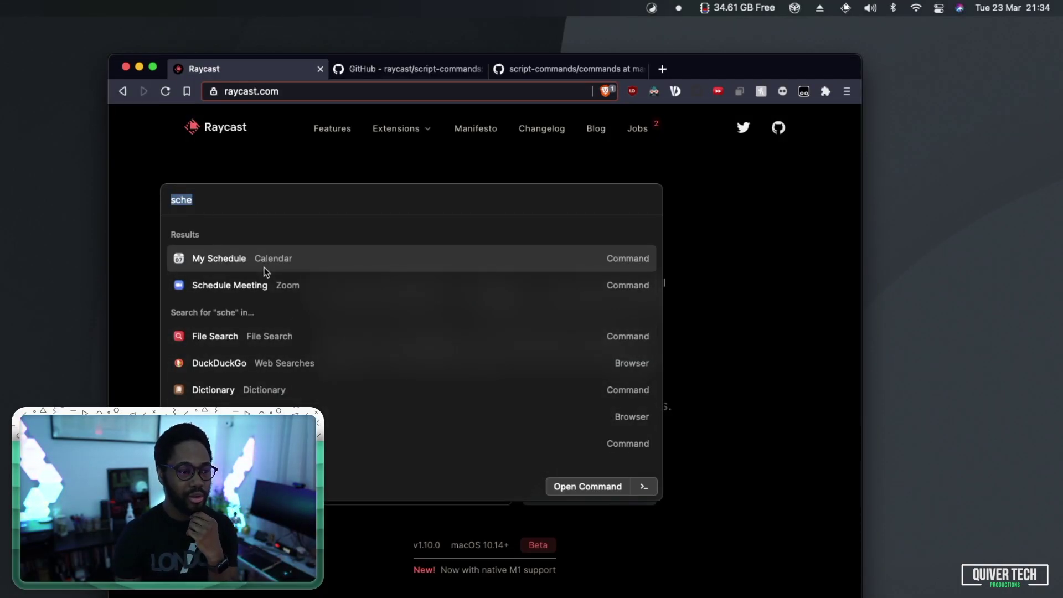
key(BackSpace)
- Scroll the launcher list down to System commands like Lock Screen and Set Volume presets
scroll(262, 332, down, 1)
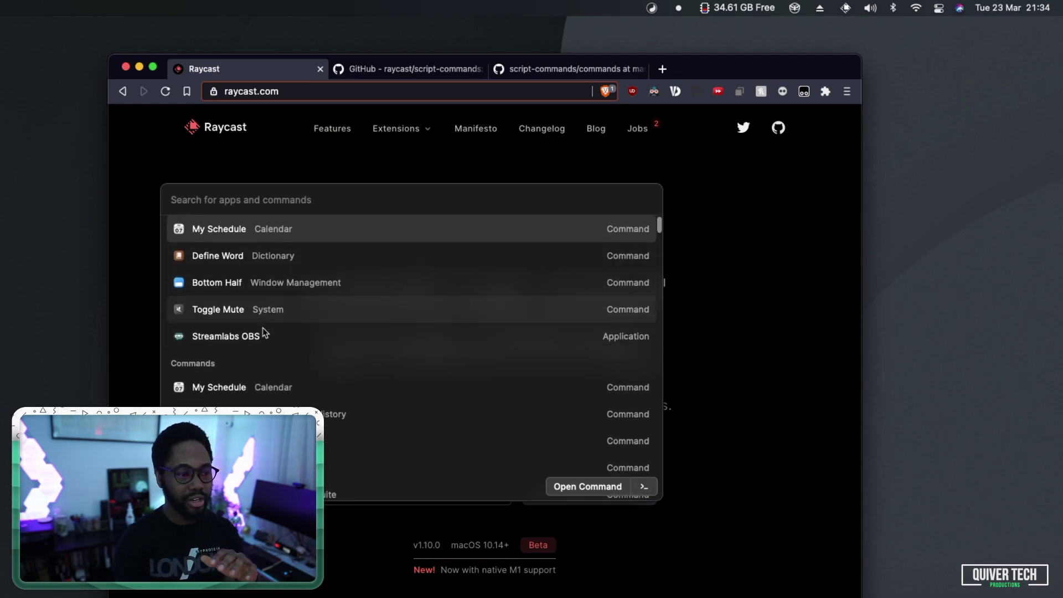
scroll(262, 327, down, 3)
scroll(273, 352, up, 4)
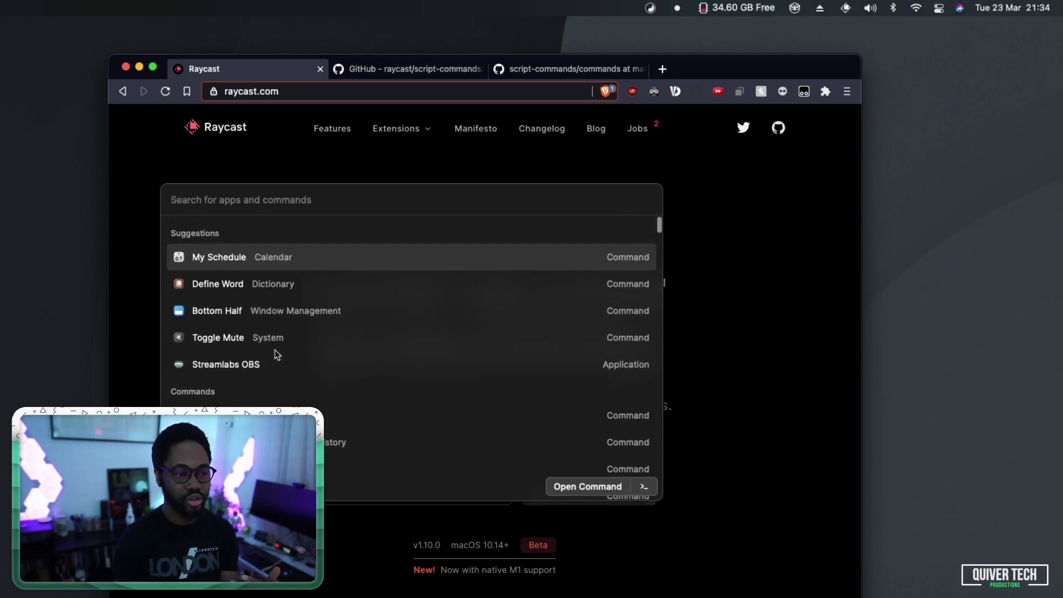
scroll(277, 355, down, 3)
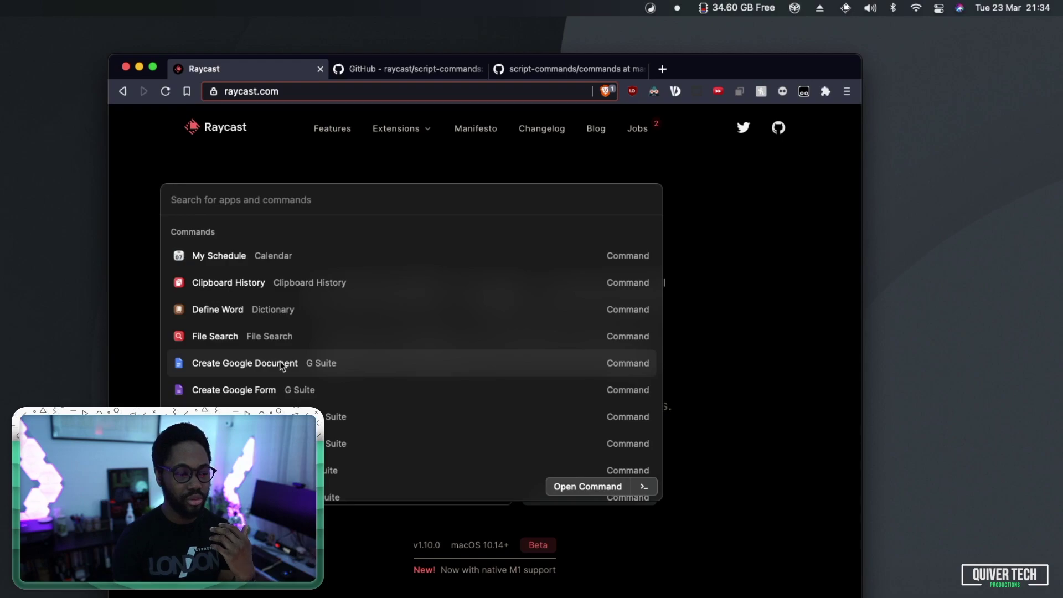
scroll(282, 365, down, 1)
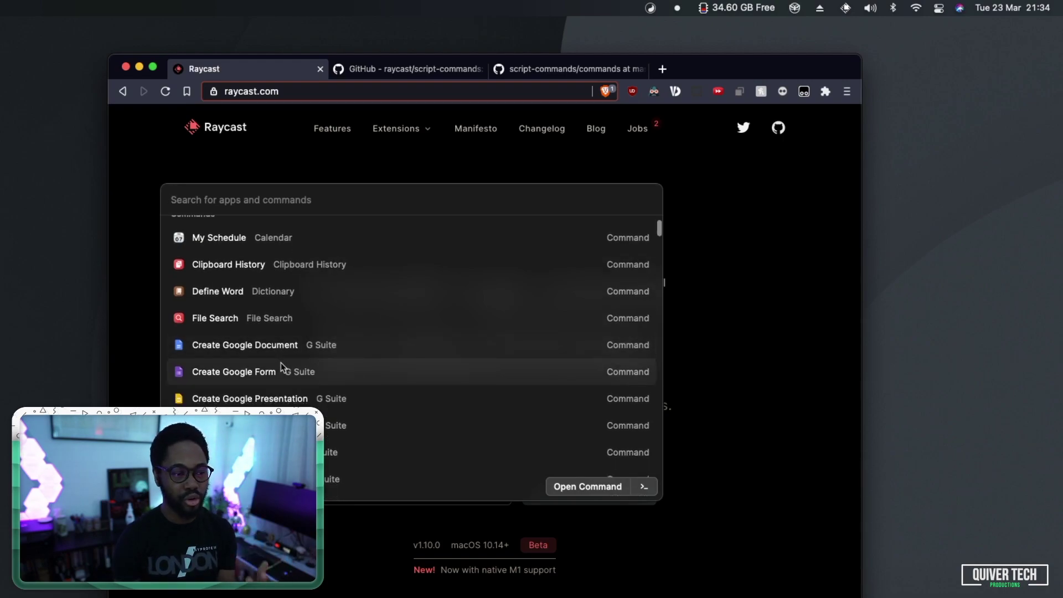
scroll(282, 366, down, 2)
scroll(279, 366, down, 2)
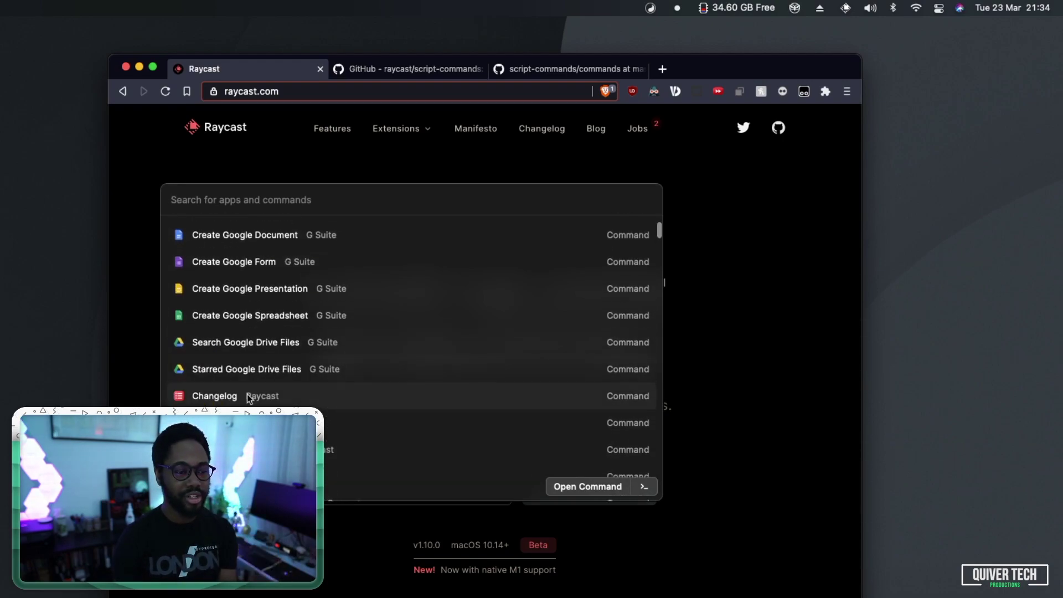
scroll(247, 393, down, 3)
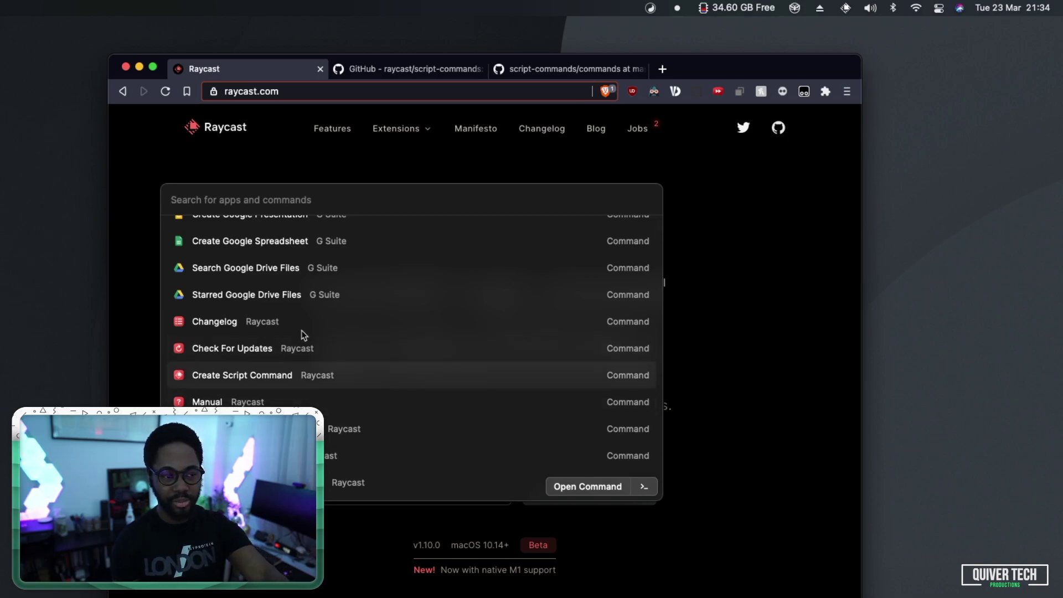
scroll(336, 277, up, 5)
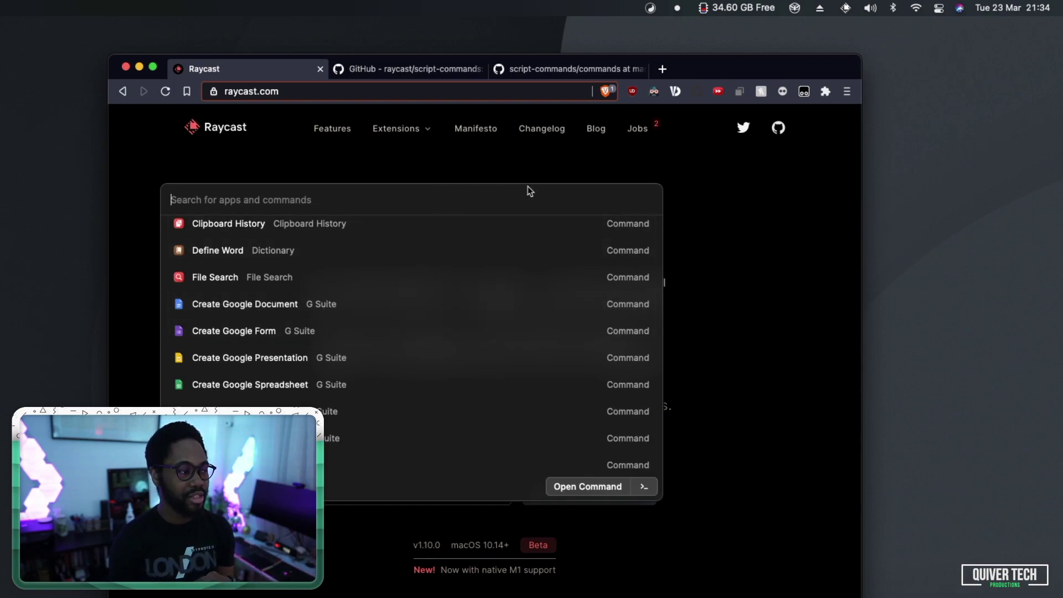
drag(443, 191, 541, 186)
scroll(451, 301, down, 3)
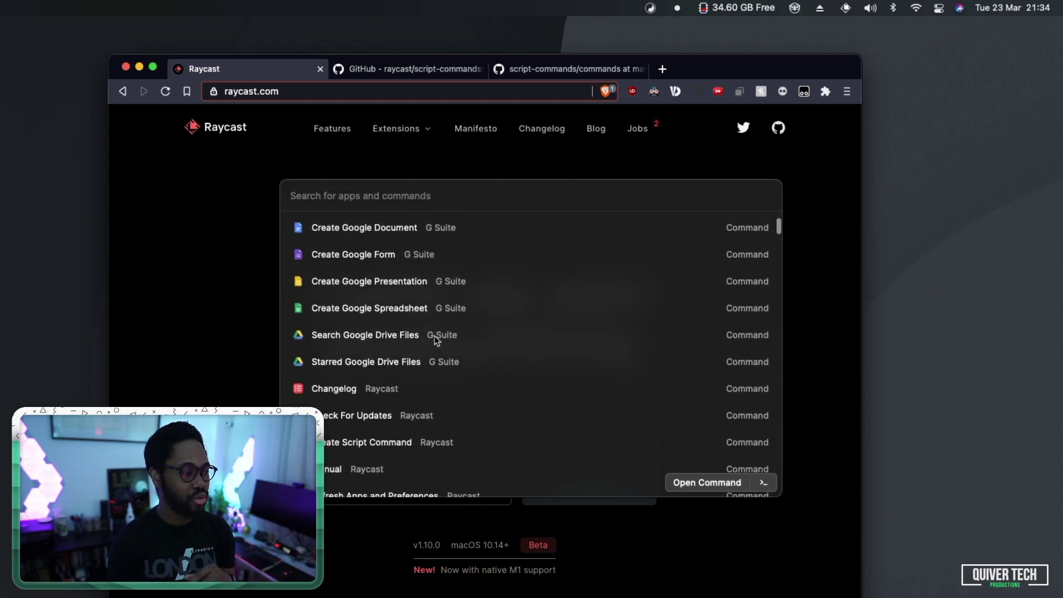
scroll(504, 309, down, 5)
scroll(497, 332, down, 10)
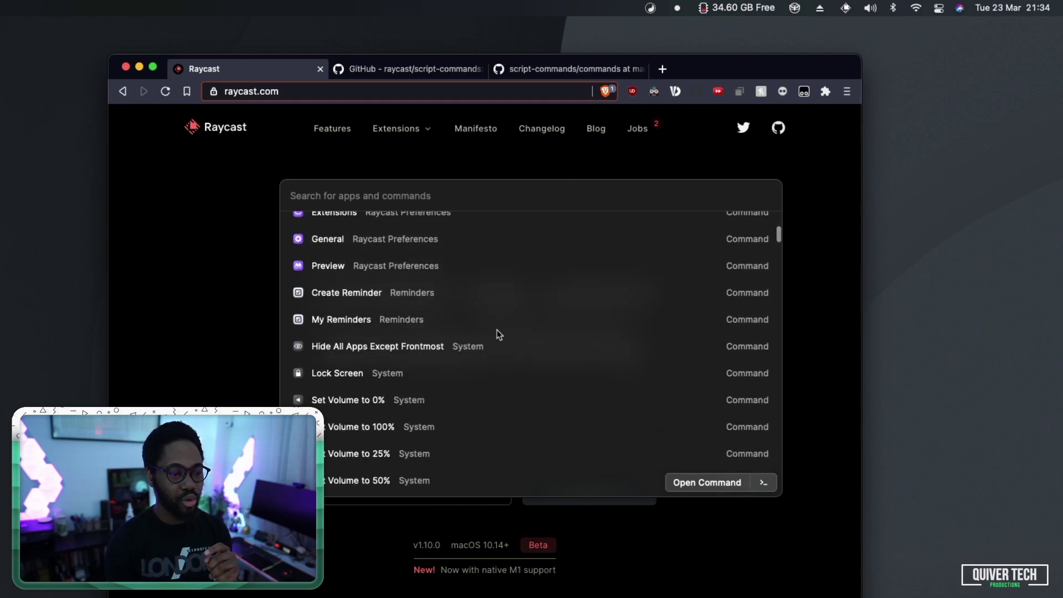
scroll(496, 345, down, 1)
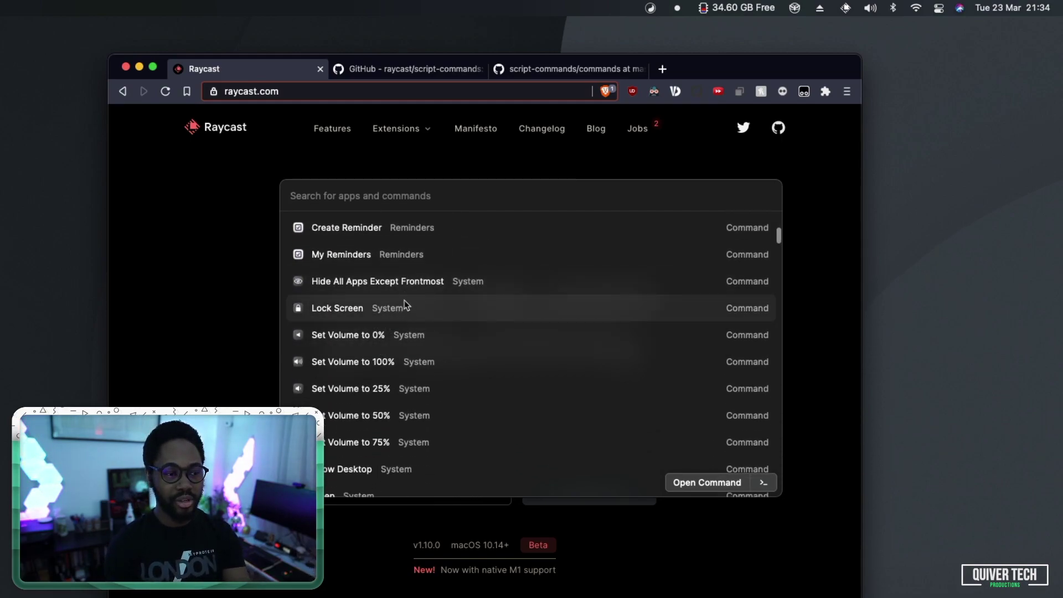
text(s)
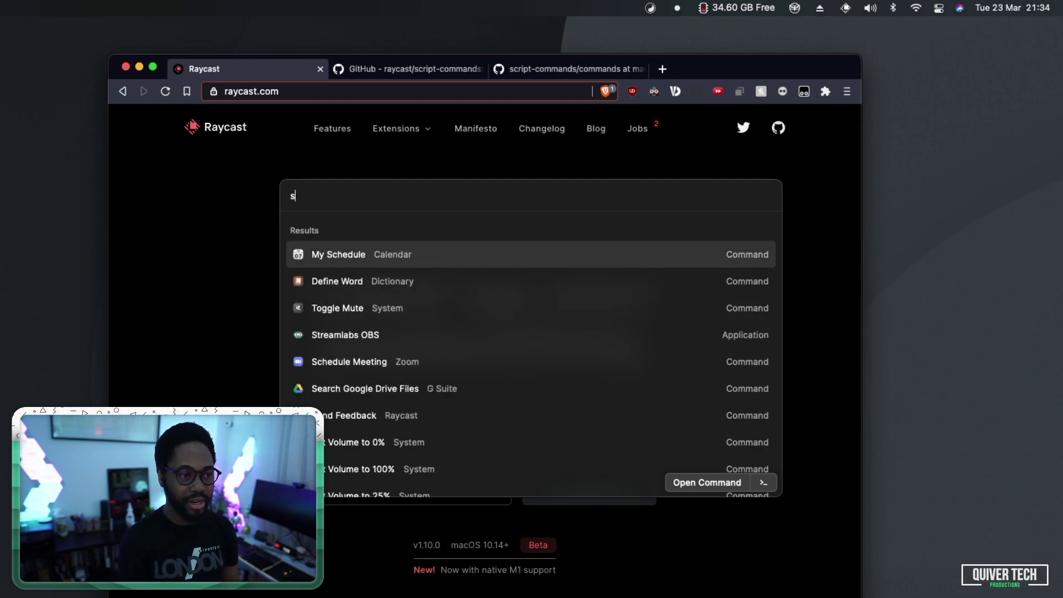
text(et v)
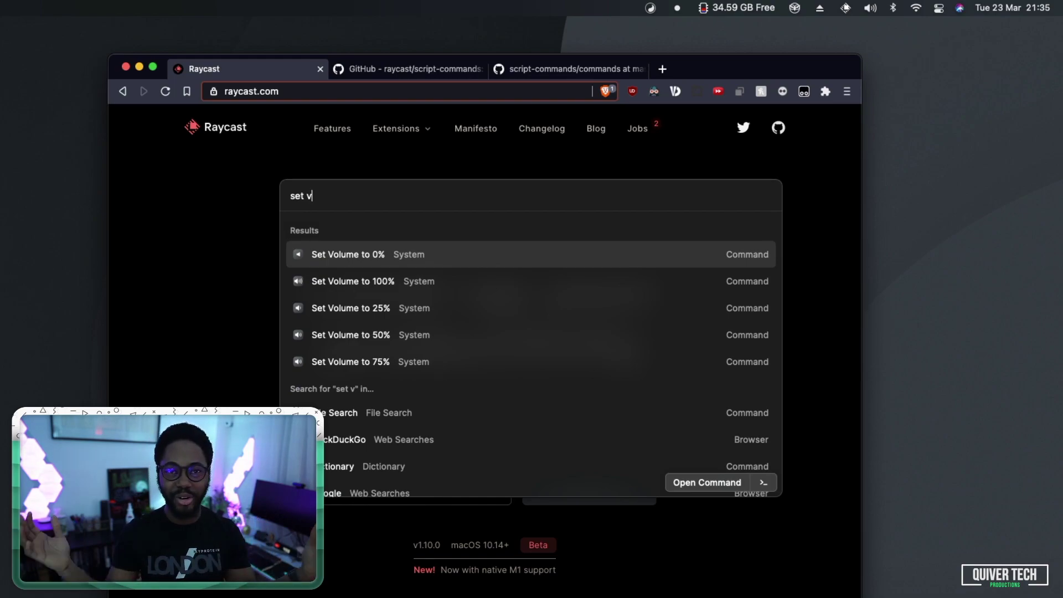
key(BackSpace)
key(BackSpace)
key(BackSpace)
key(BackSpace)
key(BackSpace)
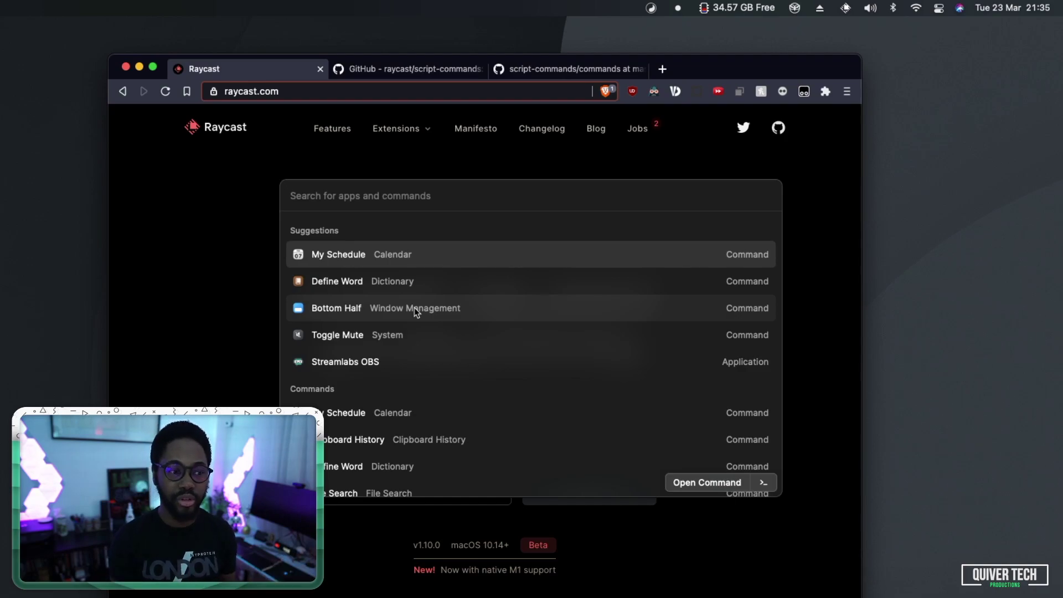
- Scroll further through the launcher list, then close the Raycast launcher
scroll(551, 359, down, 20)
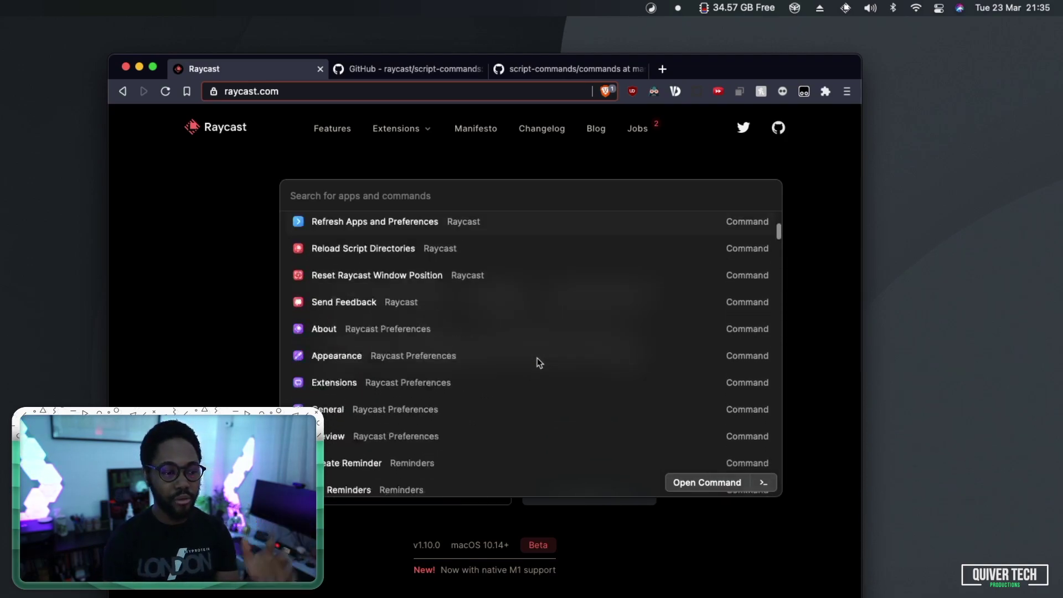
scroll(538, 364, down, 20)
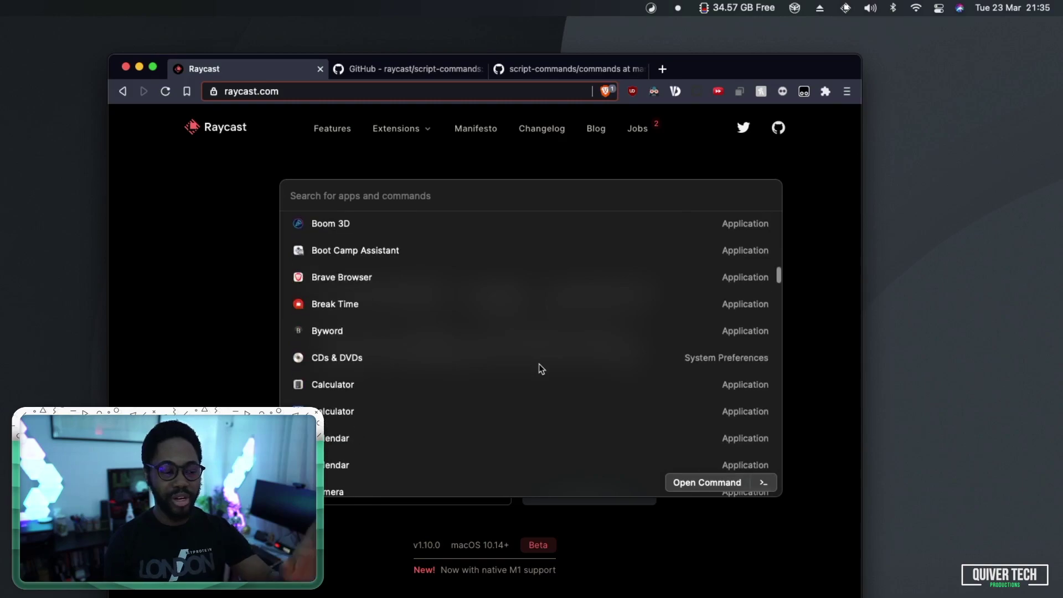
scroll(540, 367, down, 3)
scroll(461, 374, down, 5)
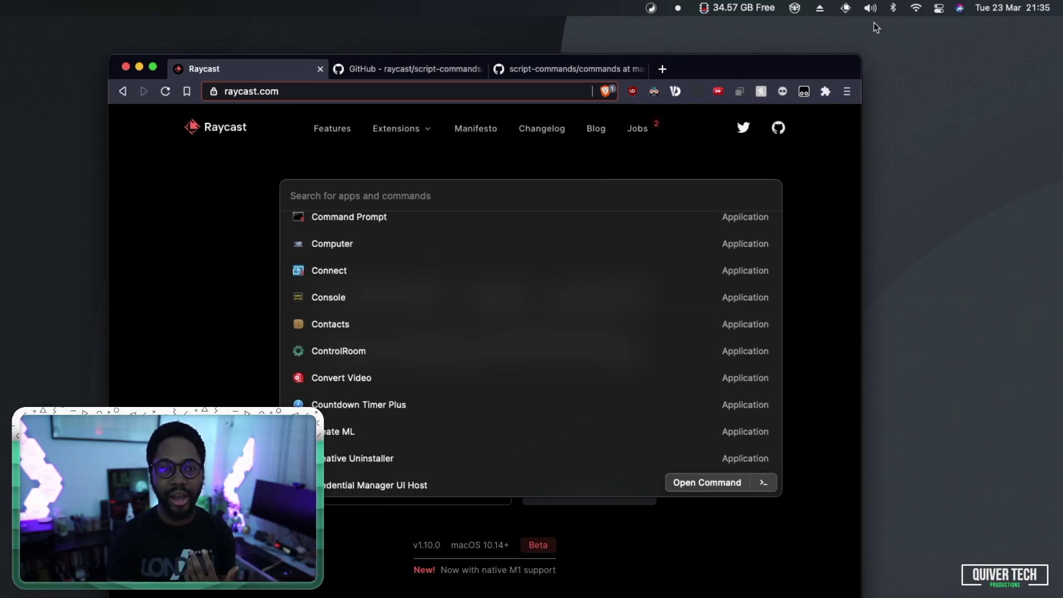
click(847, 7)
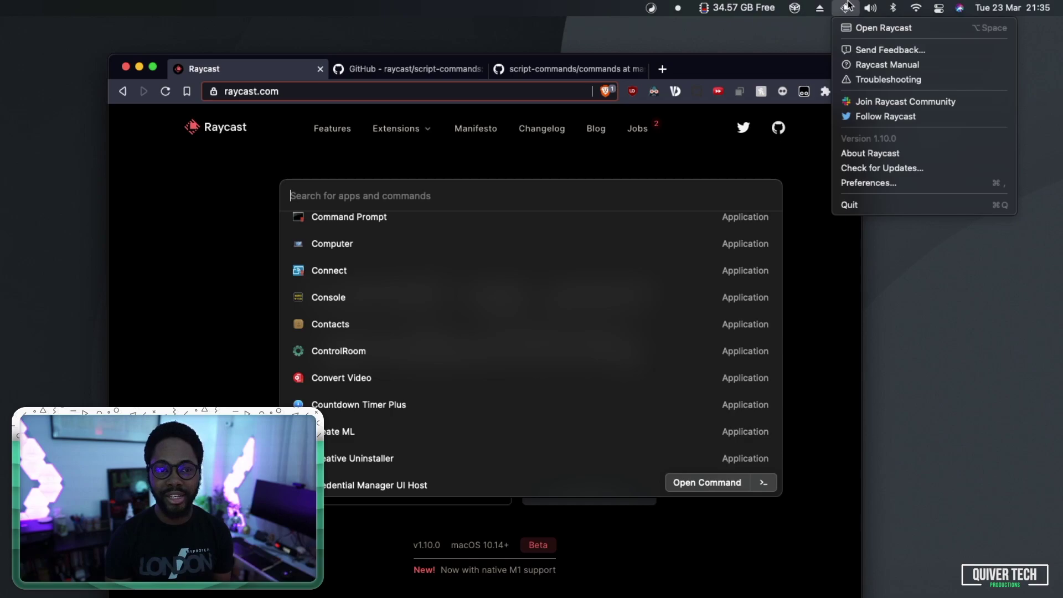
click(384, 183)
key(Escape)
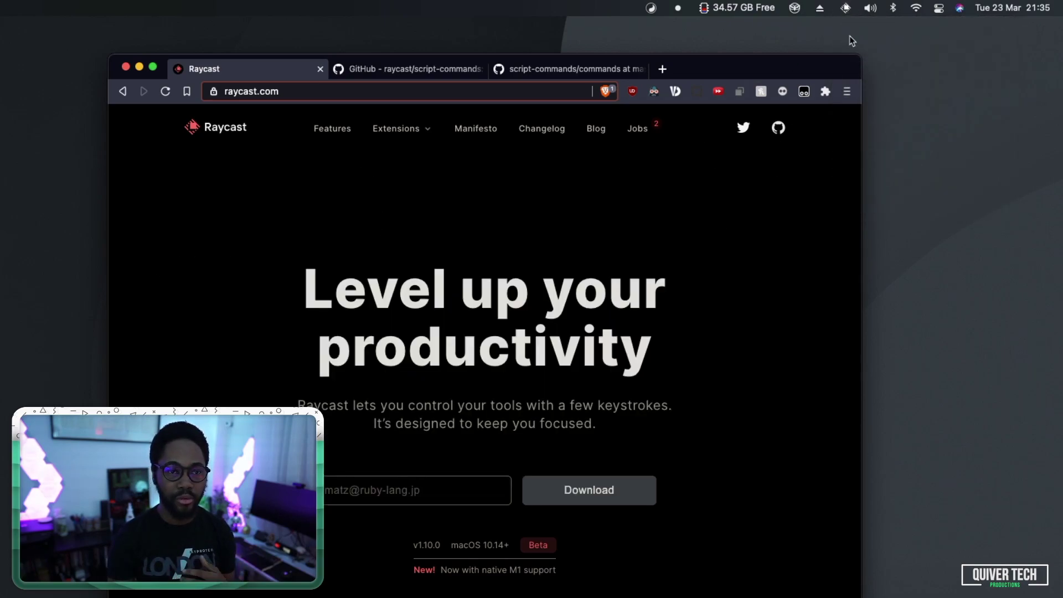
- Open Raycast Preferences from the menu-bar icon and move the window to the screen centre
click(846, 8)
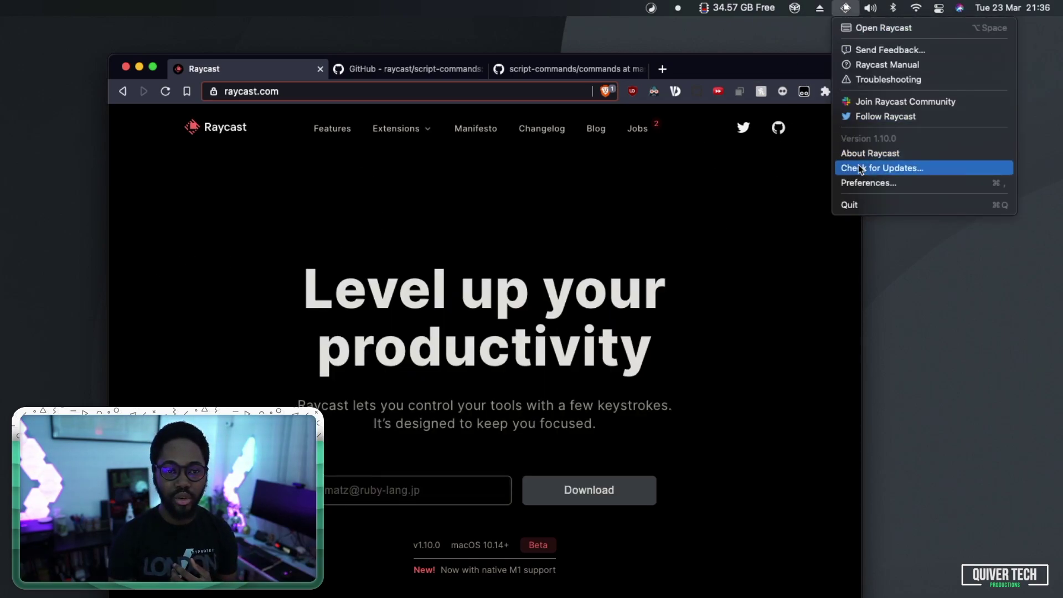
click(846, 8)
click(846, 8)
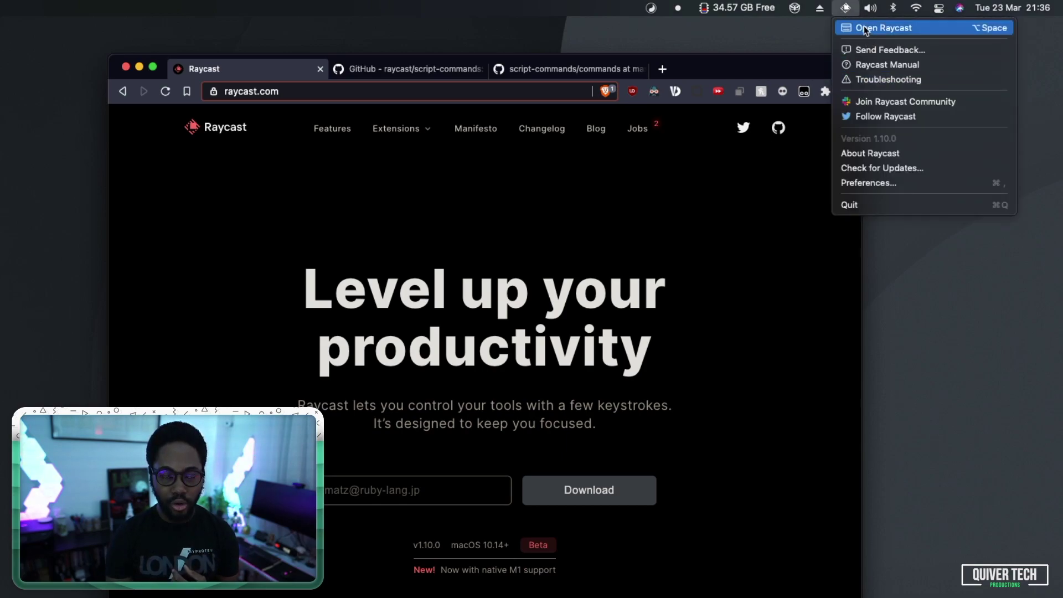
click(868, 182)
drag(69, 236, 754, 161)
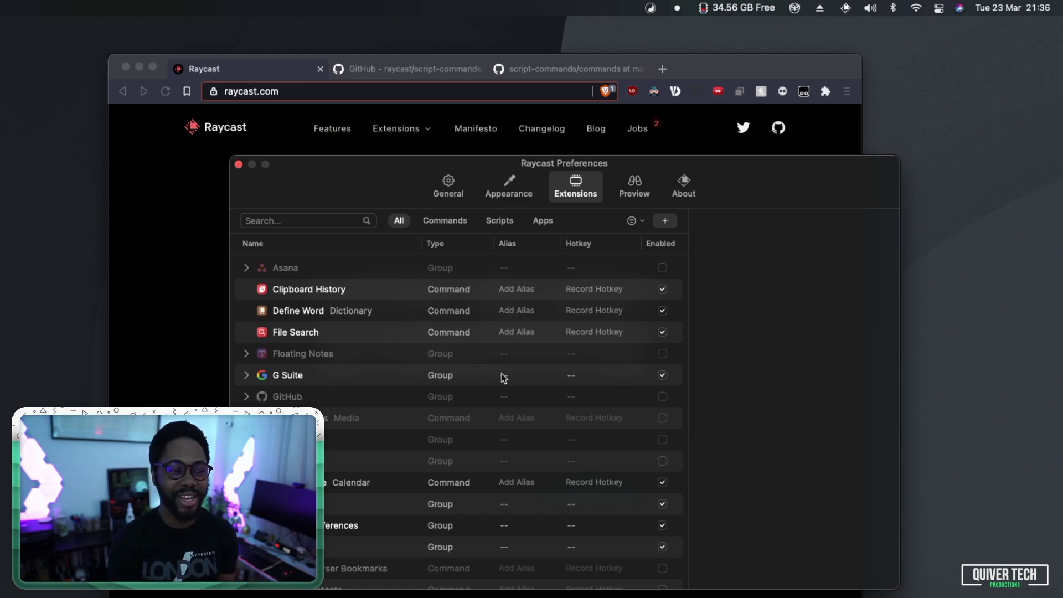
- Scroll the Extensions list to the expanded Window Management group, then move the window lower left
scroll(503, 378, down, 10)
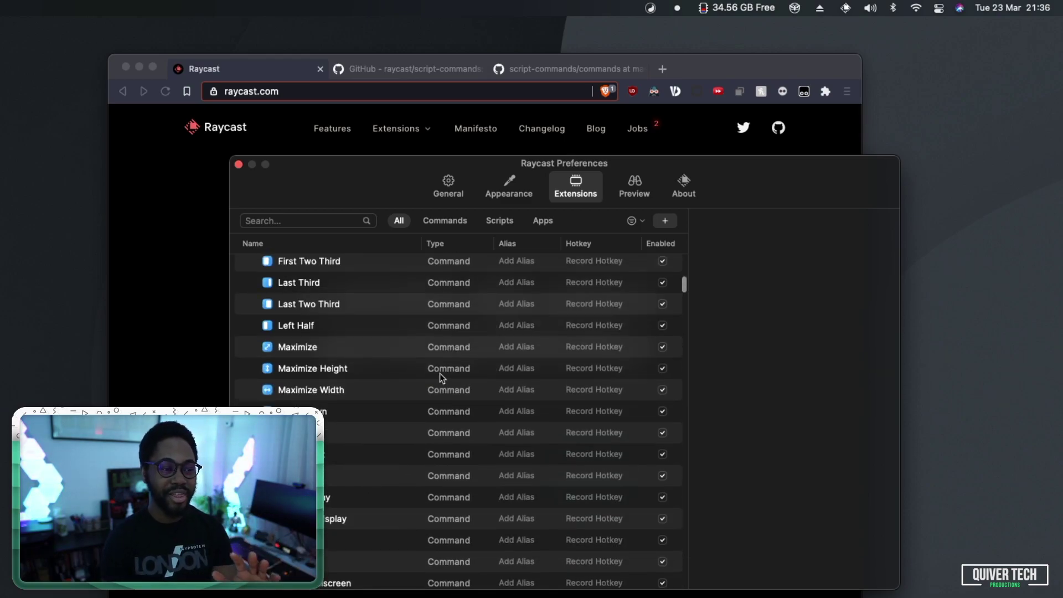
scroll(440, 373, up, 5)
scroll(439, 373, up, 3)
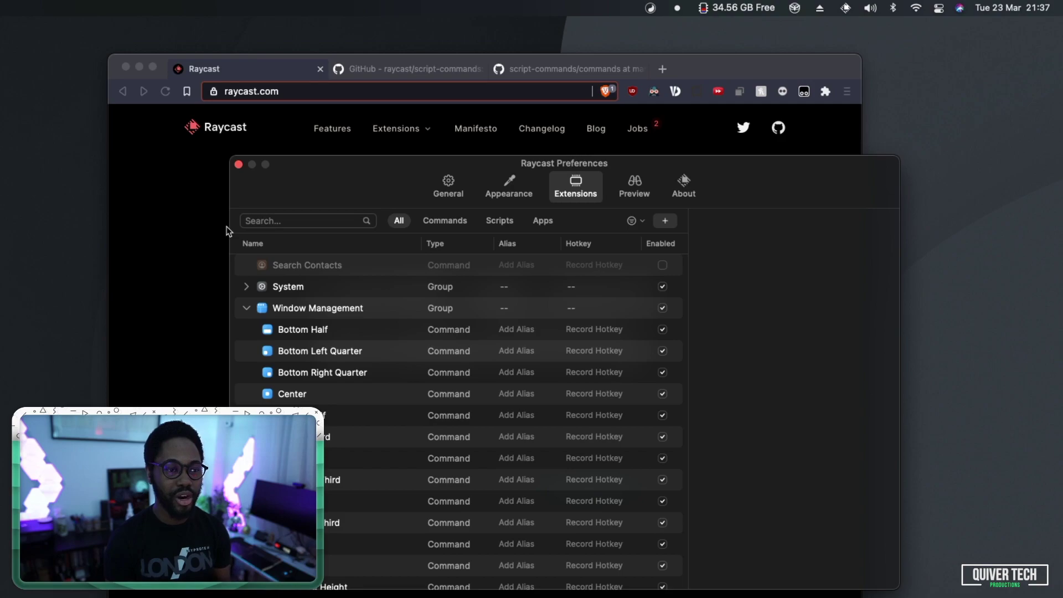
drag(358, 169, 288, 188)
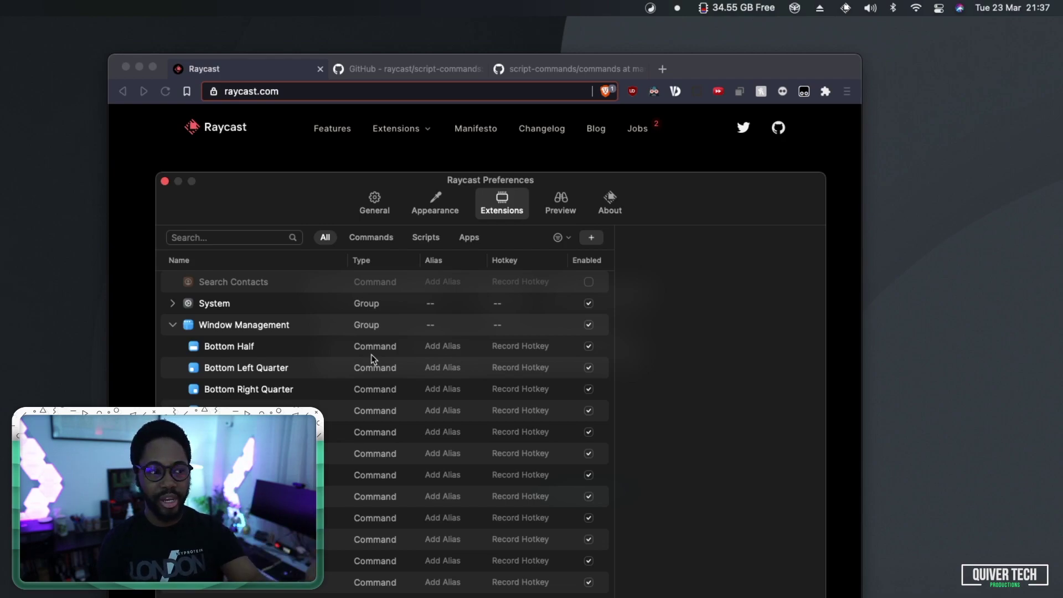
- Close Preferences, shift the browser right, and snap it with the Top Half command
click(165, 182)
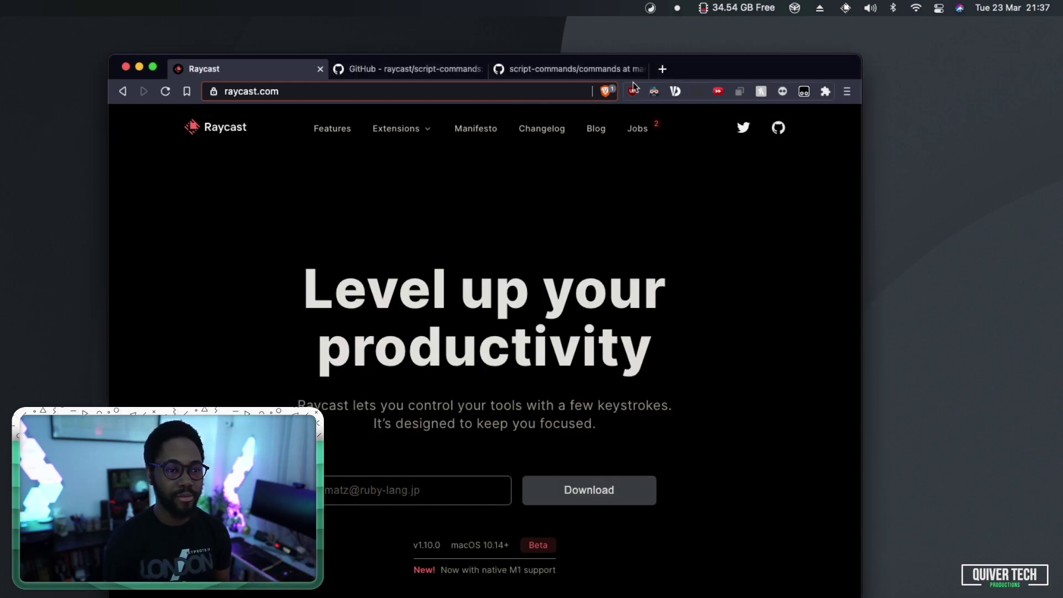
drag(716, 72, 847, 67)
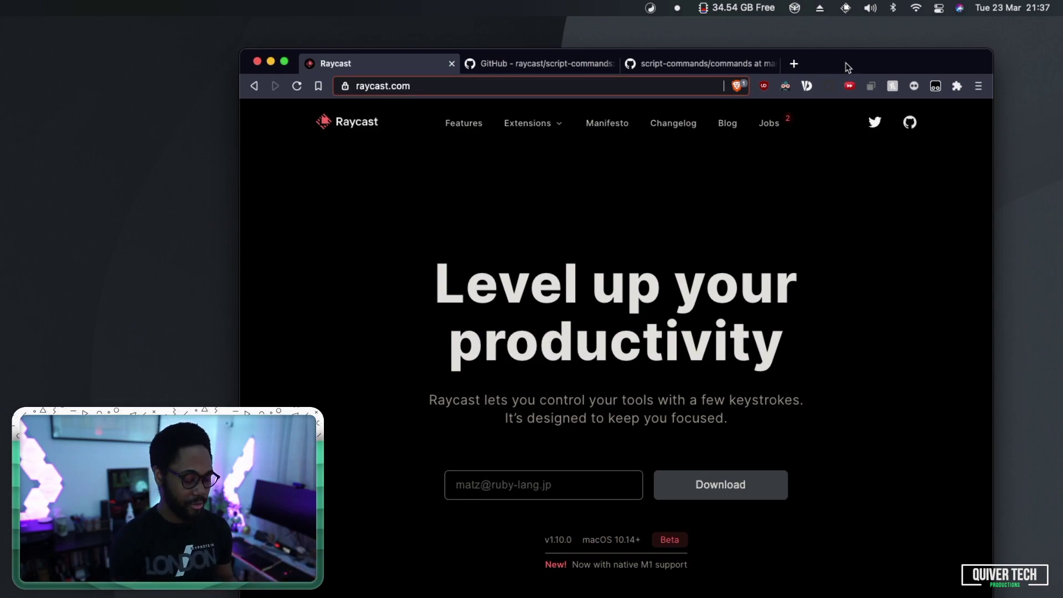
key(alt+space)
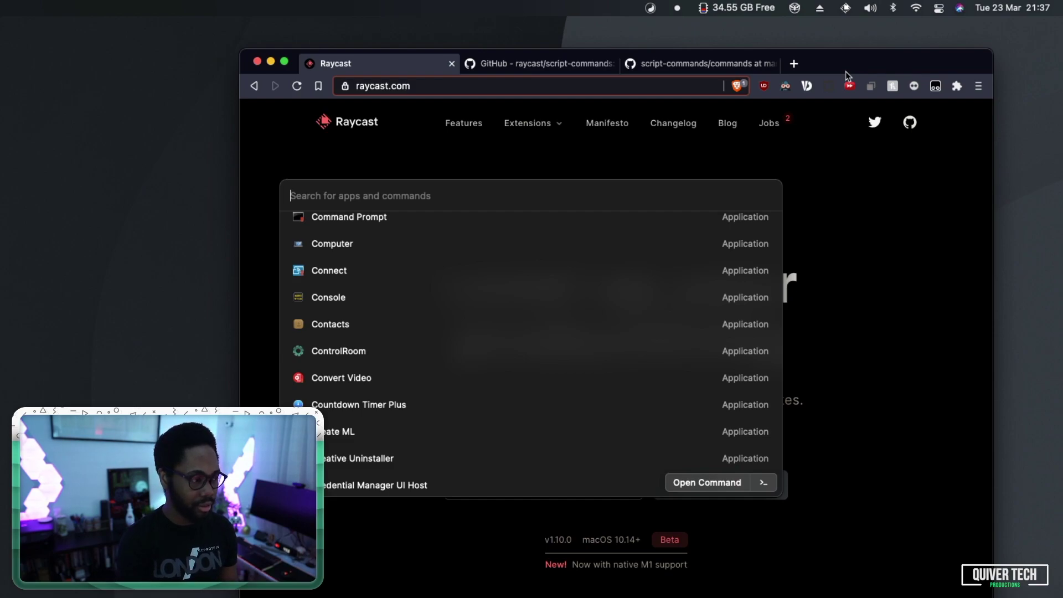
text(top ha)
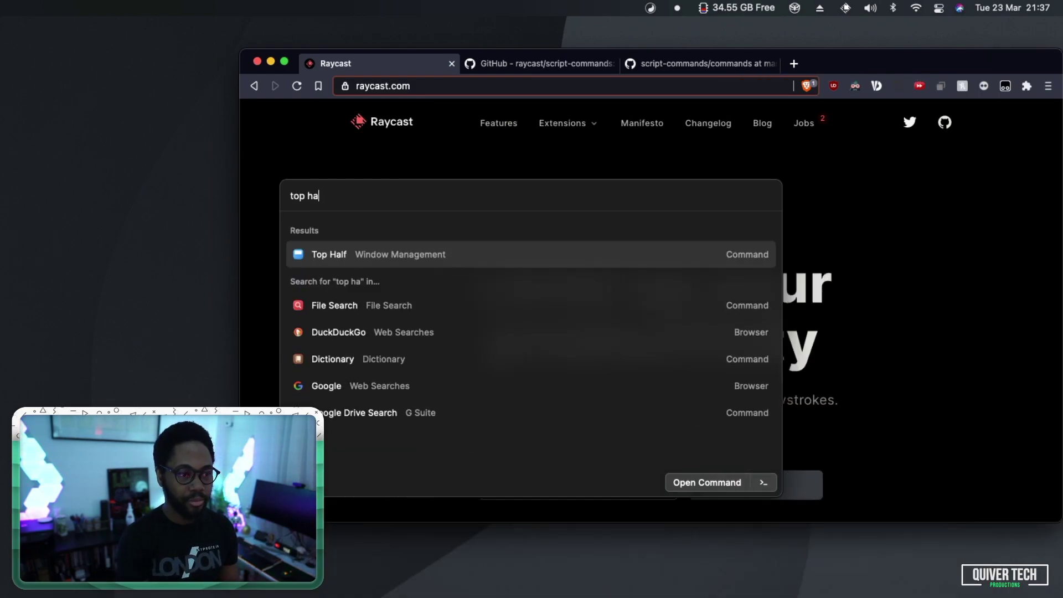
key(Return)
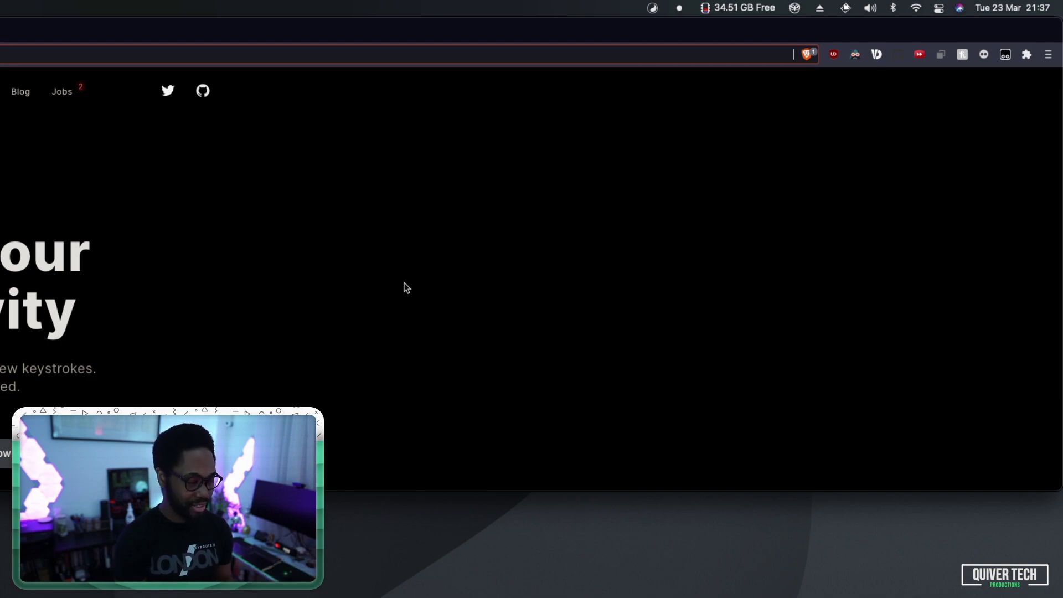
- Search 'right' in the launcher and run Right Half on the browser window
key(alt+space)
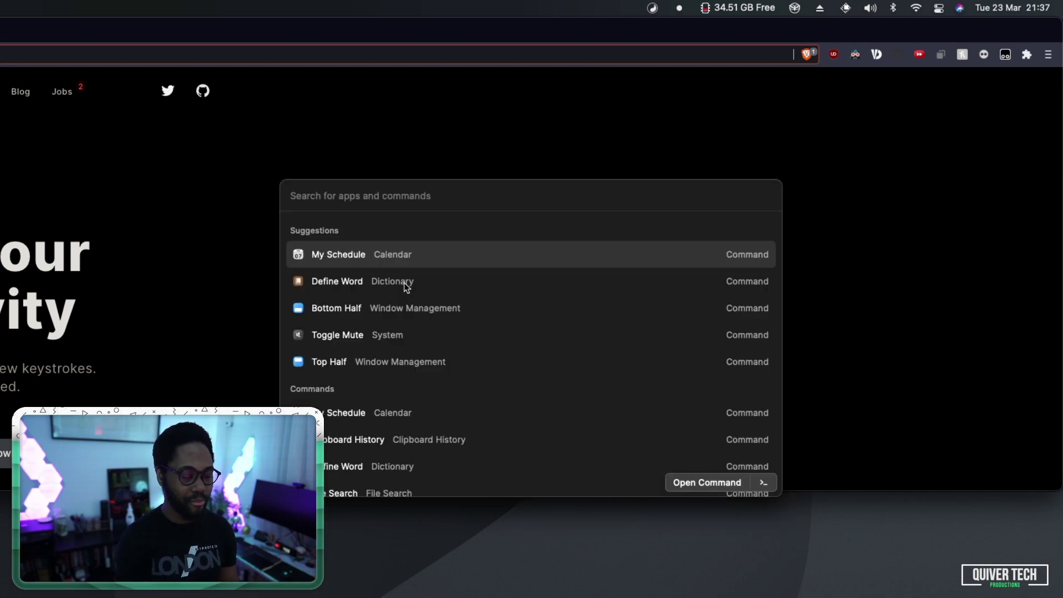
text(right)
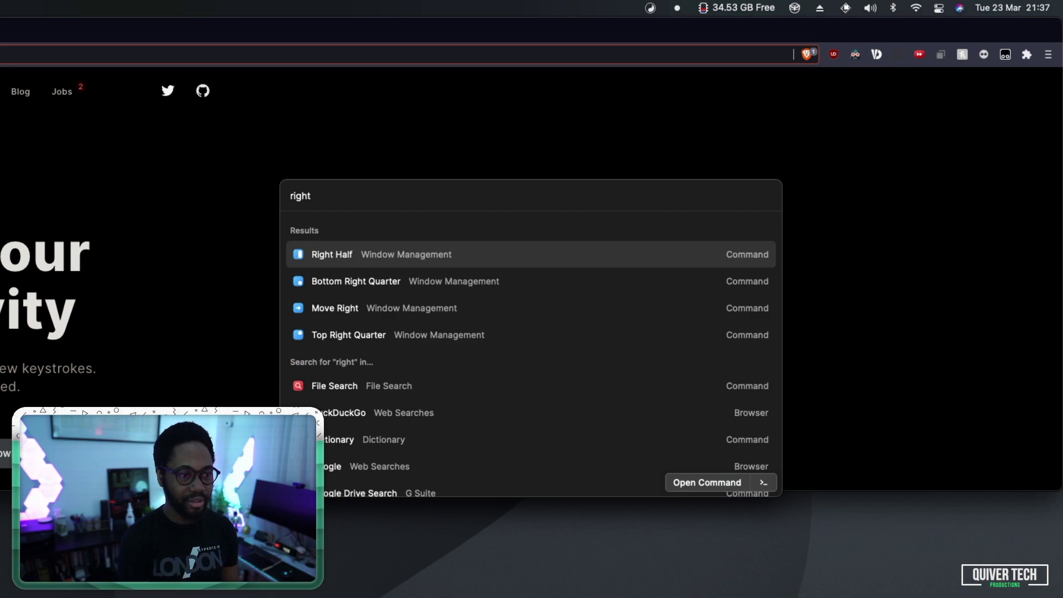
key(Return)
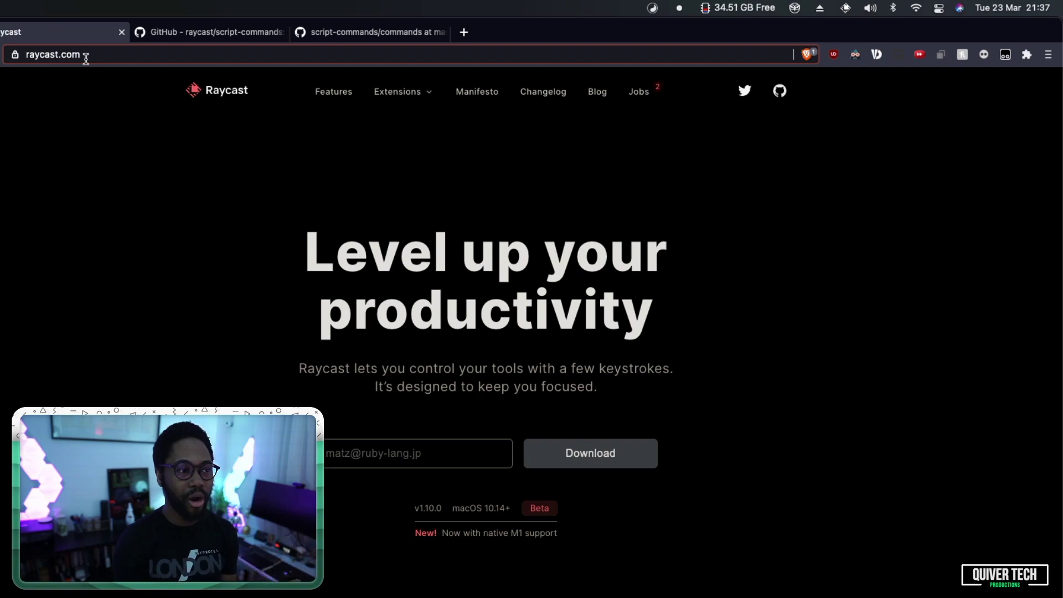
- Drag the Brave window lower and right, then scroll down the raycast.com homepage
drag(516, 29, 804, 47)
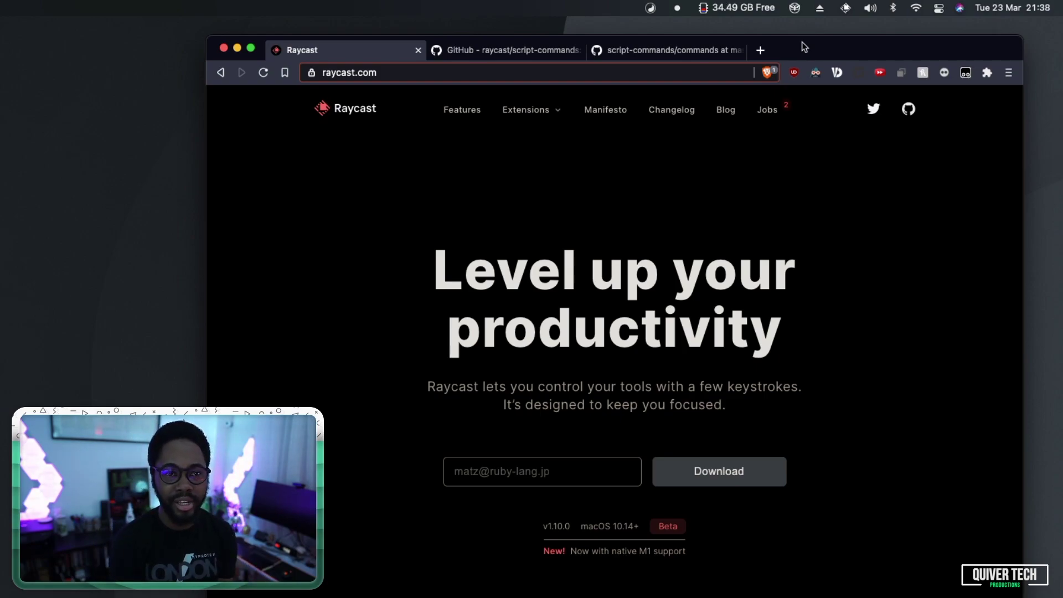
click(846, 8)
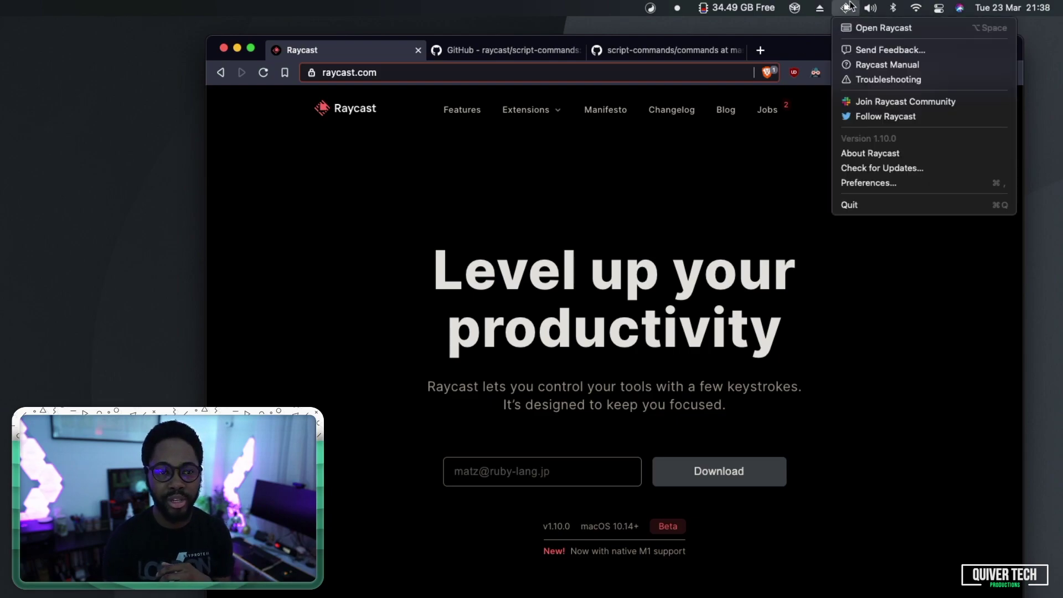
click(751, 371)
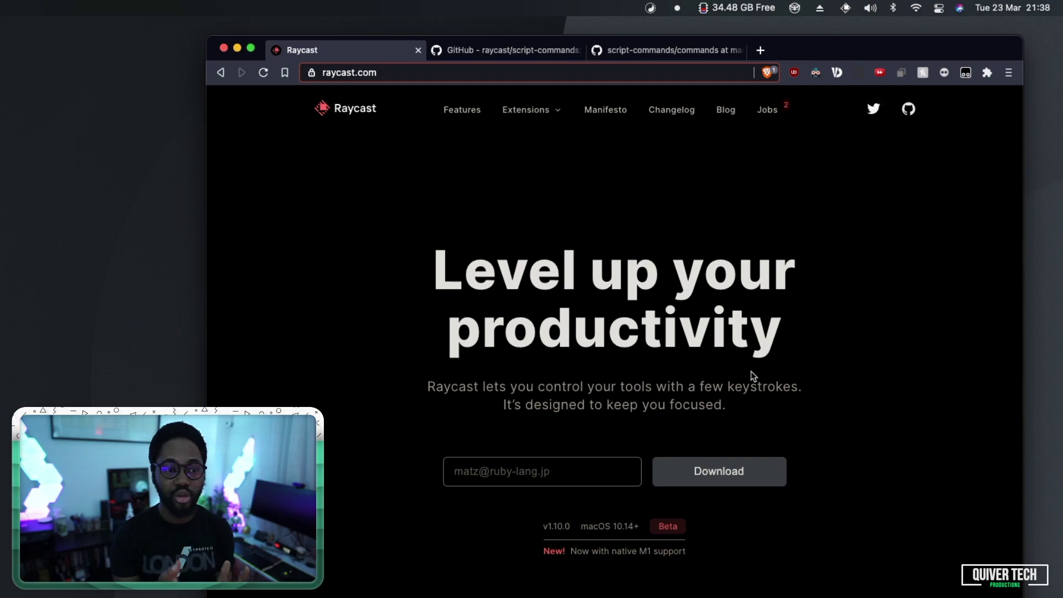
scroll(526, 359, down, 1)
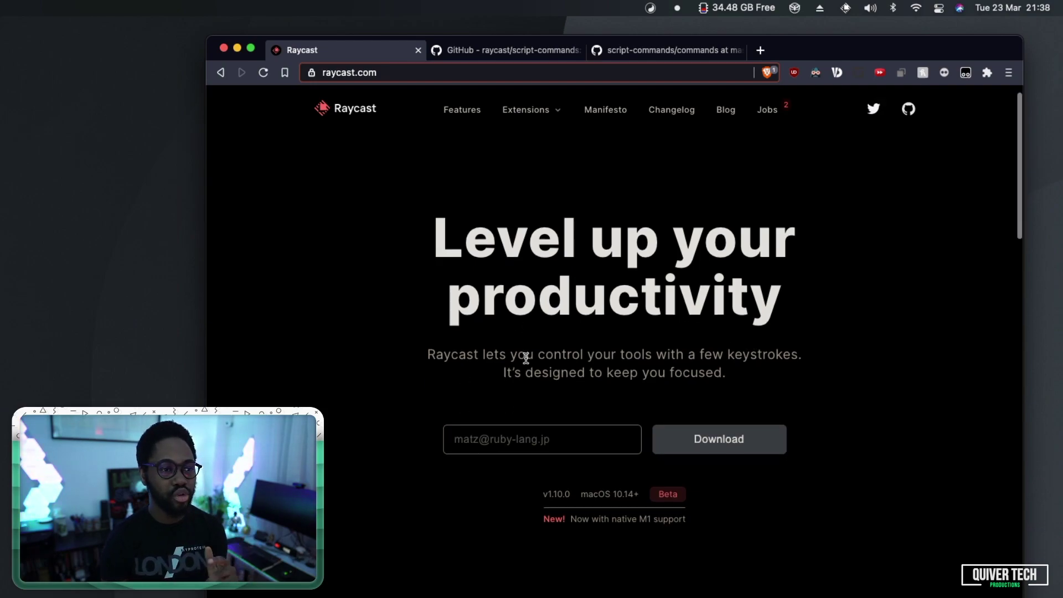
scroll(536, 410, down, 1)
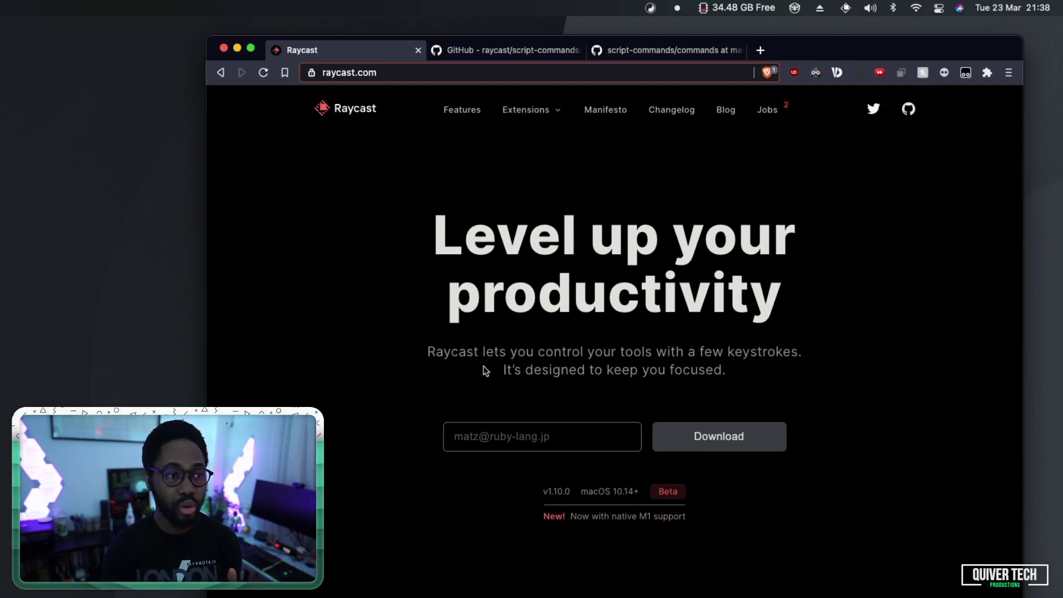
- Browse the script-commands README, then switch to the commands folder listing tab
click(479, 51)
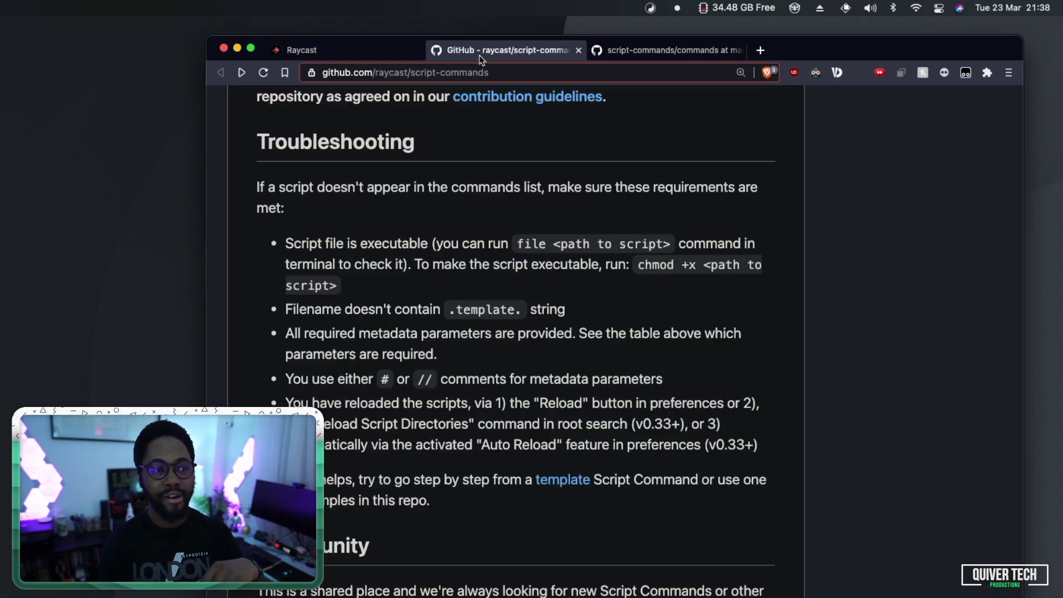
scroll(498, 150, up, 20)
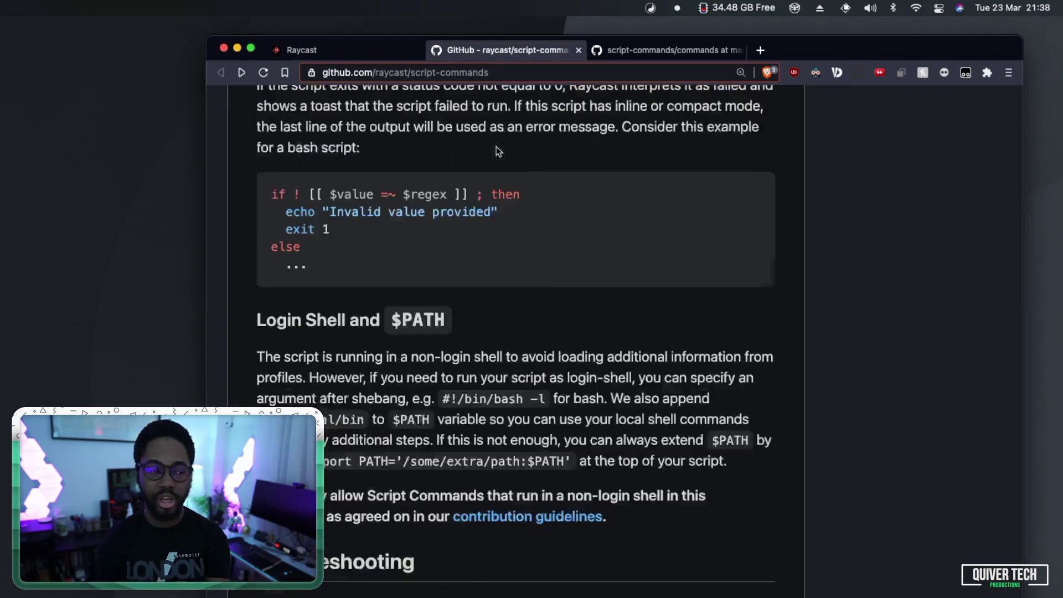
scroll(498, 153, up, 20)
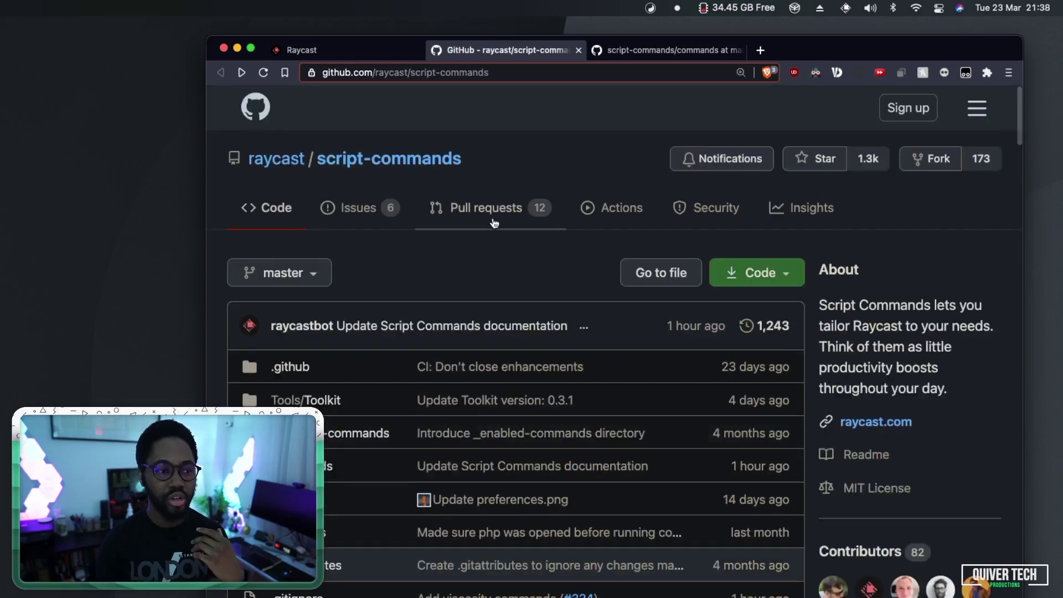
scroll(527, 311, down, 15)
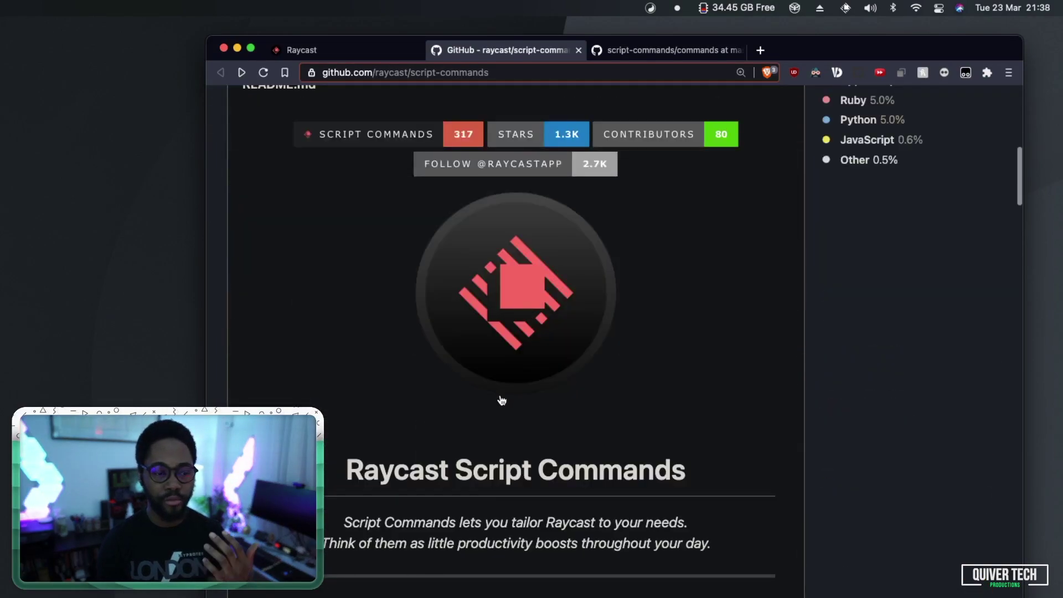
scroll(501, 398, down, 10)
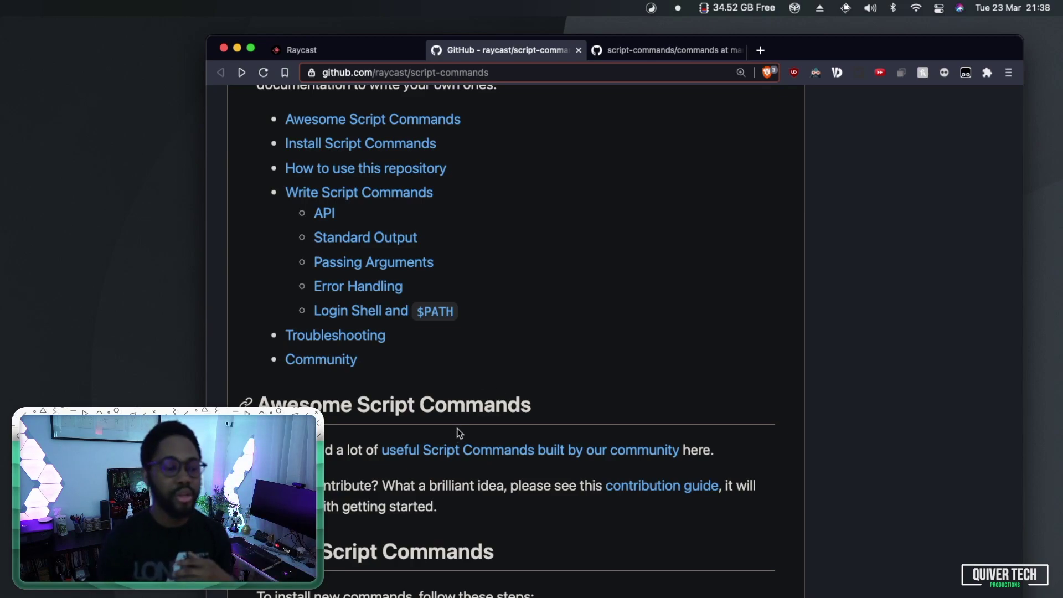
scroll(463, 448, down, 10)
scroll(465, 450, down, 7)
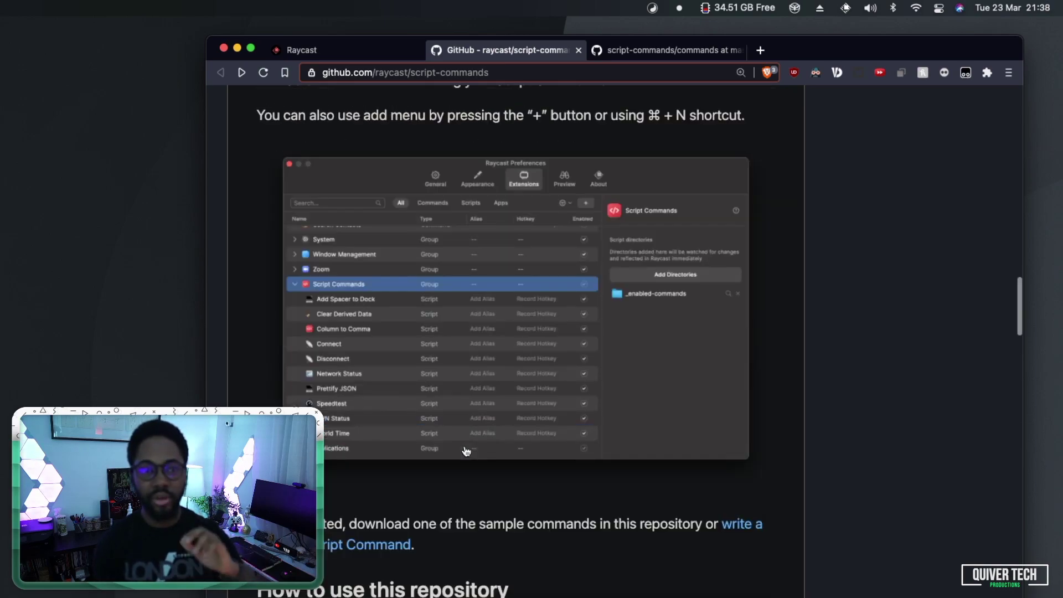
scroll(471, 437, up, 7)
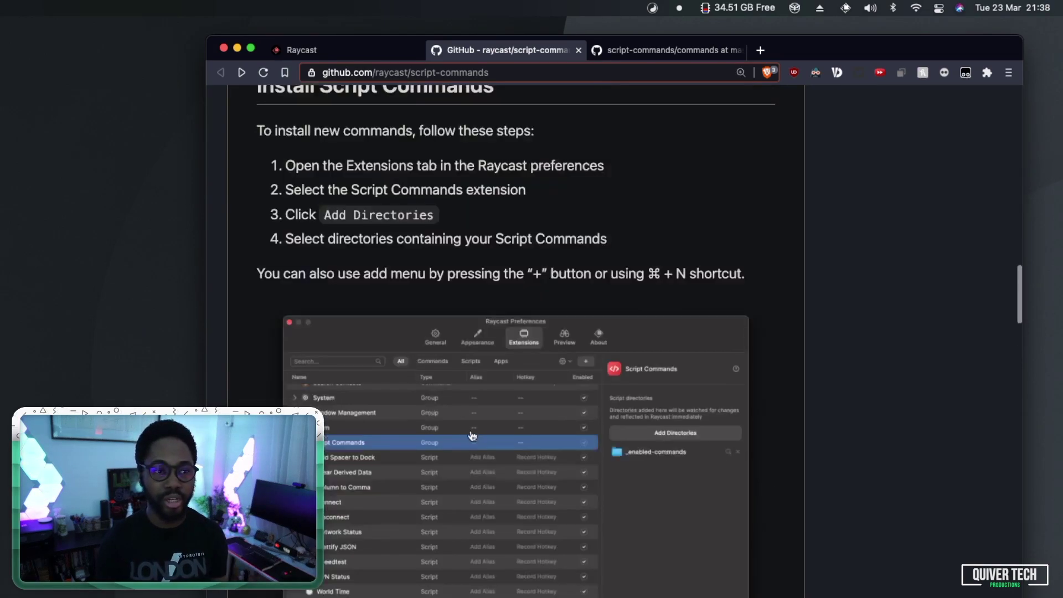
click(621, 49)
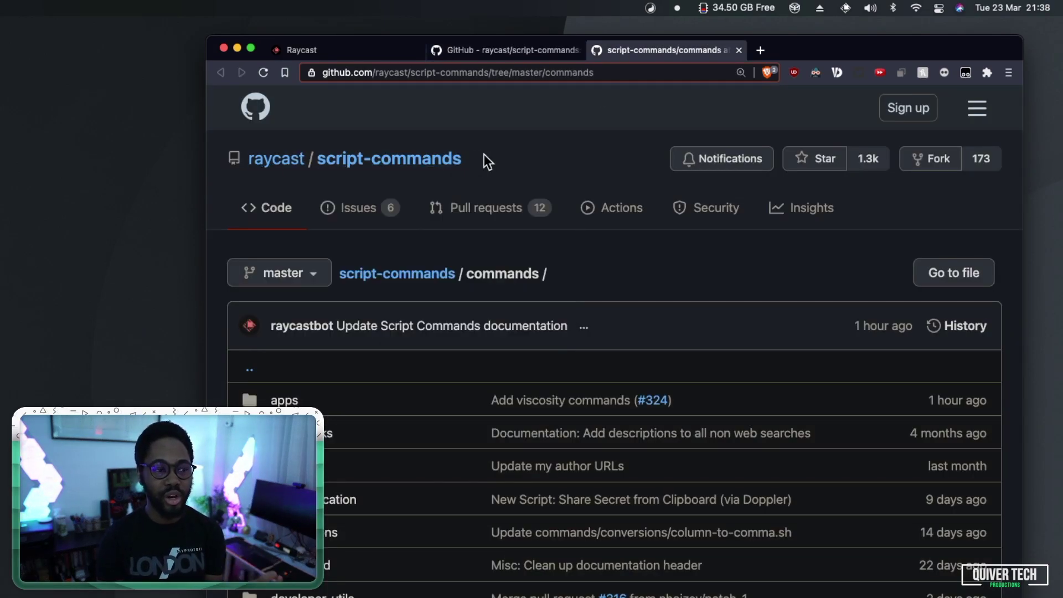
- Scroll past Categories and the Safari table to Sip's Add Color to History and Show Color Picker
scroll(700, 429, down, 10)
scroll(700, 429, down, 3)
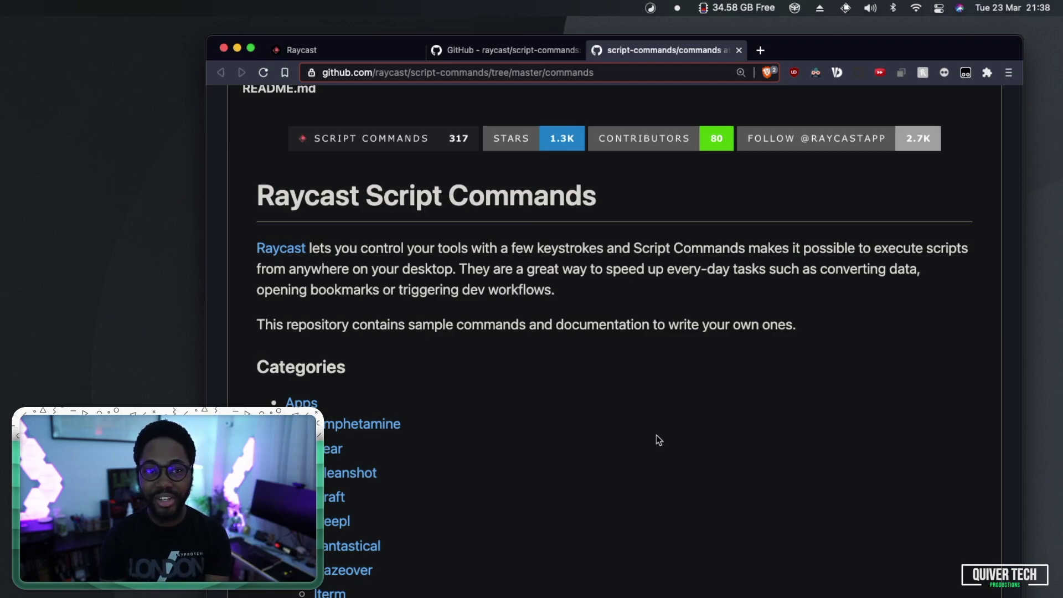
scroll(658, 440, down, 15)
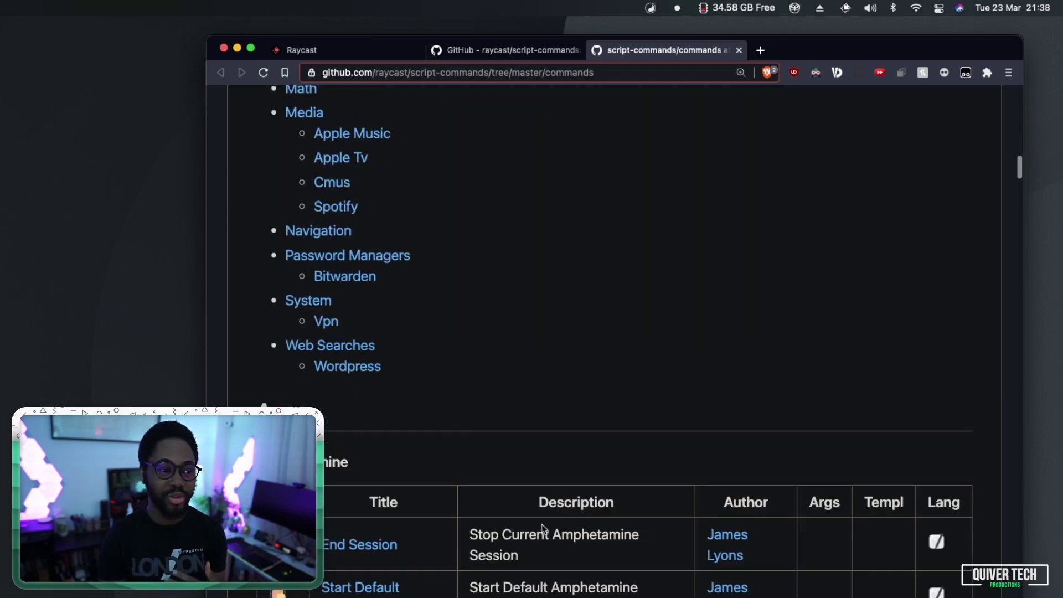
scroll(533, 527, down, 3)
scroll(395, 371, up, 20)
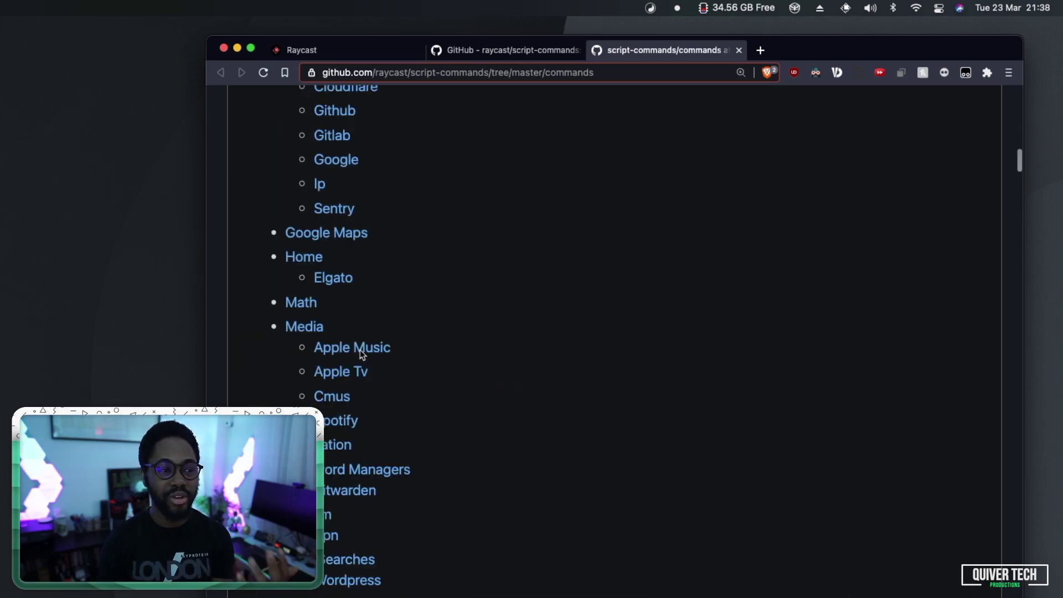
scroll(395, 562, down, 20)
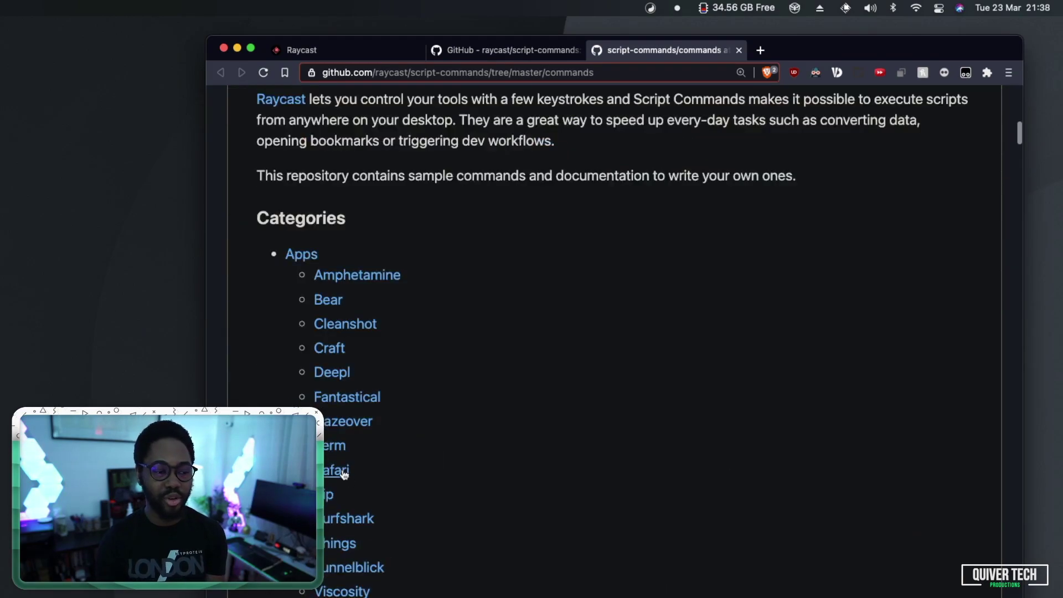
scroll(395, 562, down, 15)
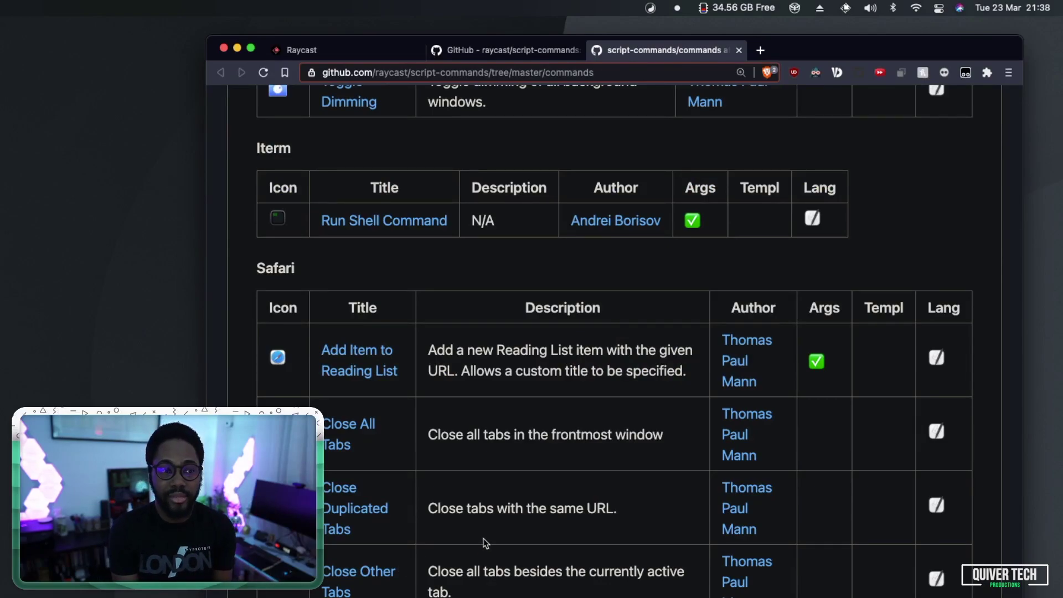
scroll(454, 510, down, 8)
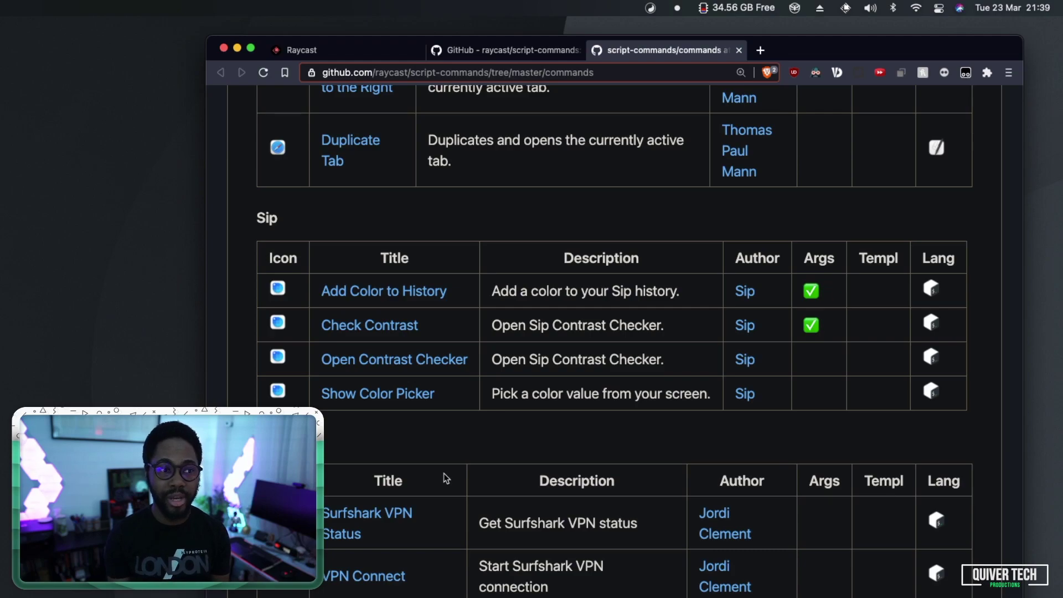
- Switch back to the raycast/script-commands repository and scroll to its Install Script Commands section
click(509, 56)
scroll(515, 333, up, 10)
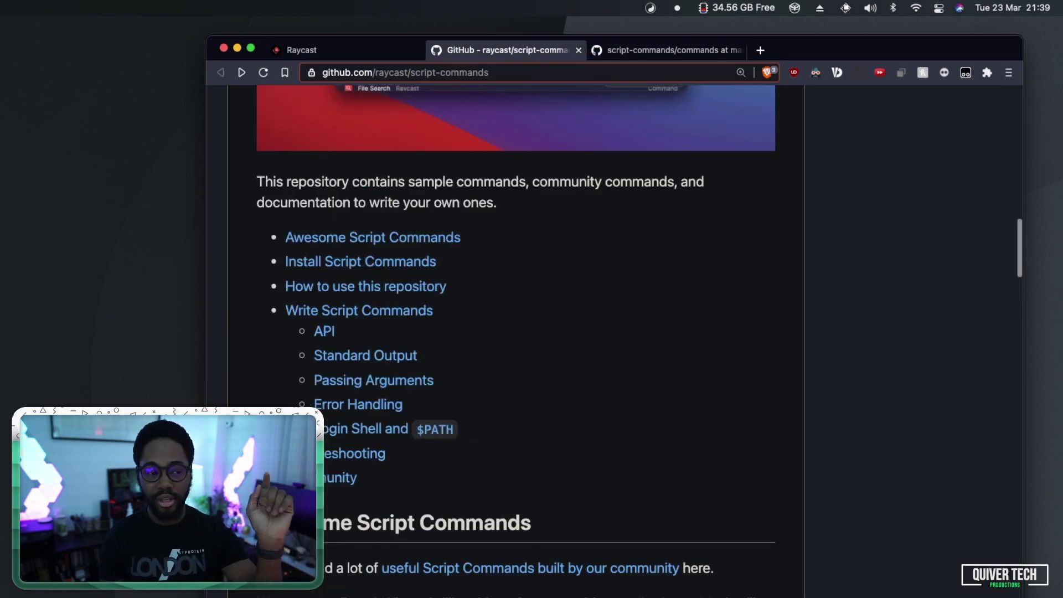
scroll(515, 332, down, 10)
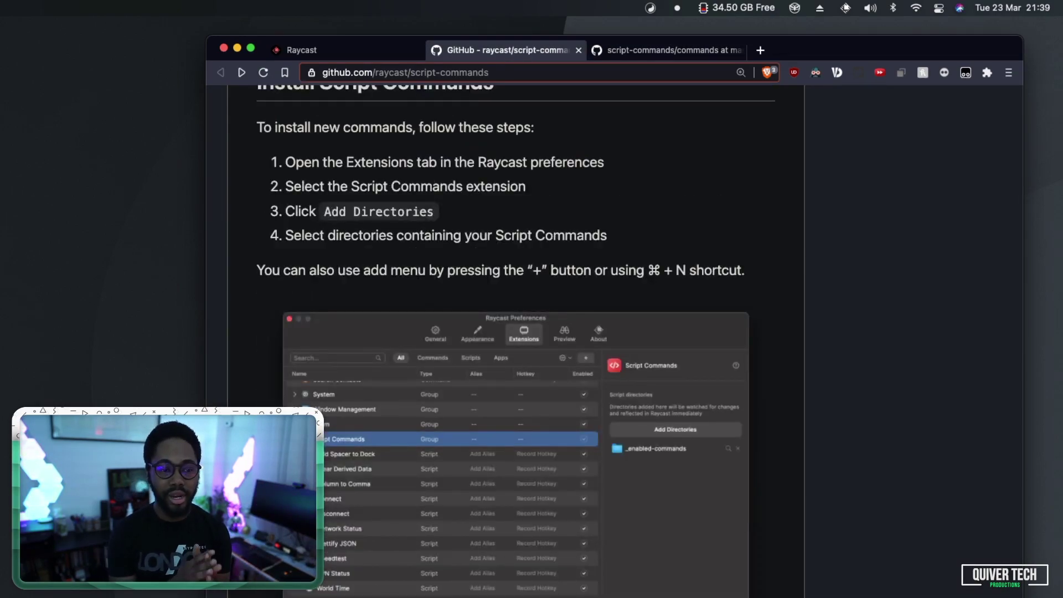